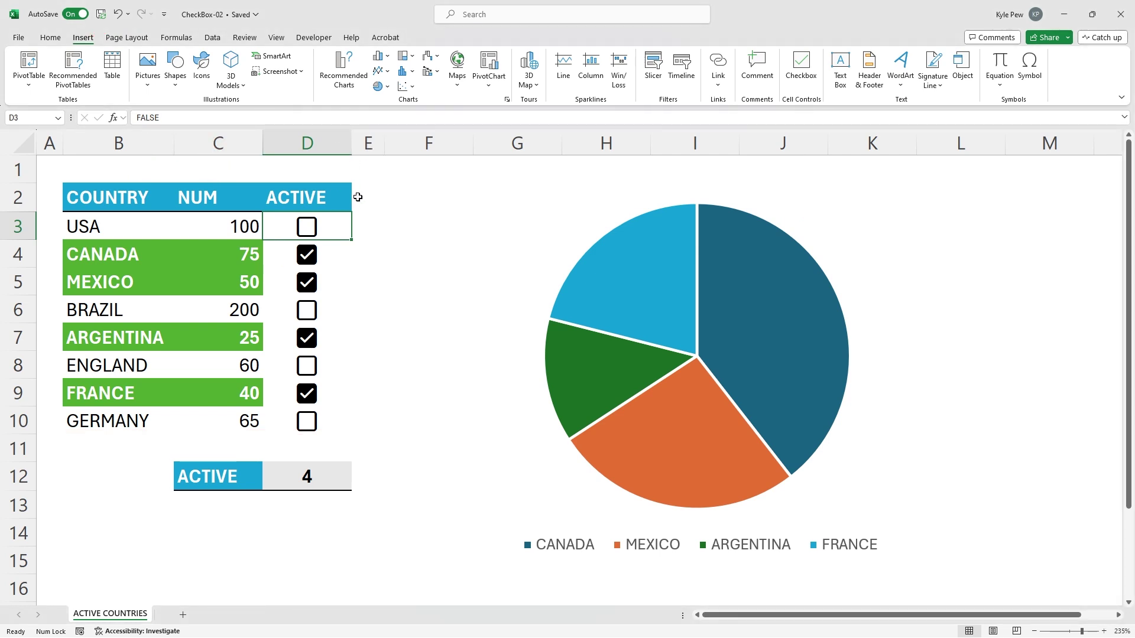
# Toggle the Canada, Mexico and Brazil checkboxes so that Canada, Brazil, Argentina and France are the active countries.
pyautogui.click(307, 255)
pyautogui.click(306, 283)
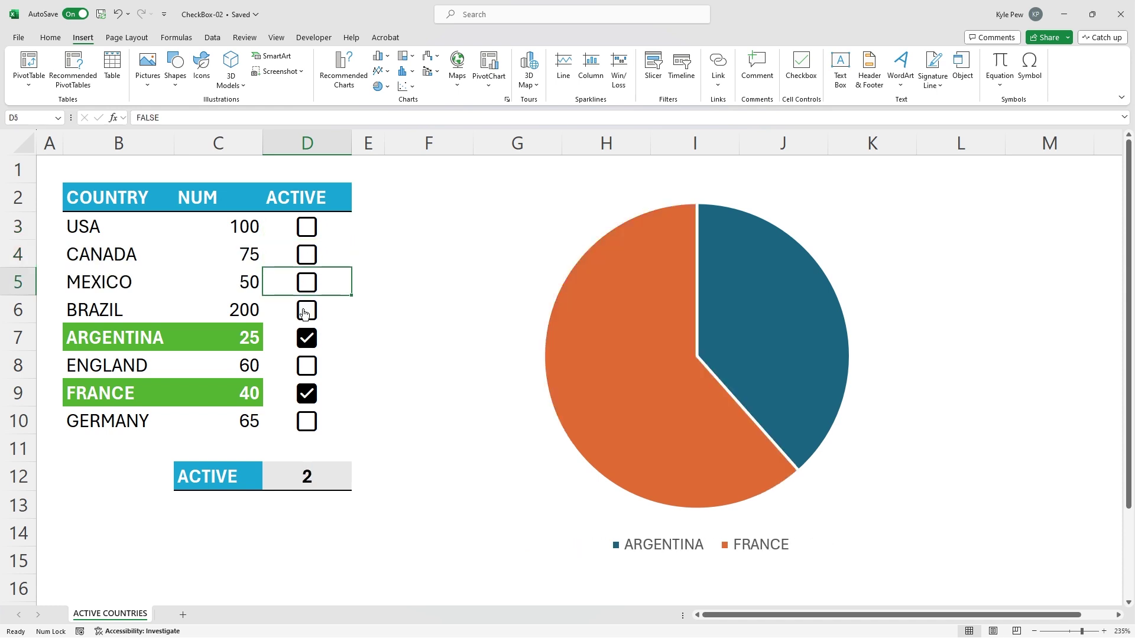
pyautogui.click(306, 310)
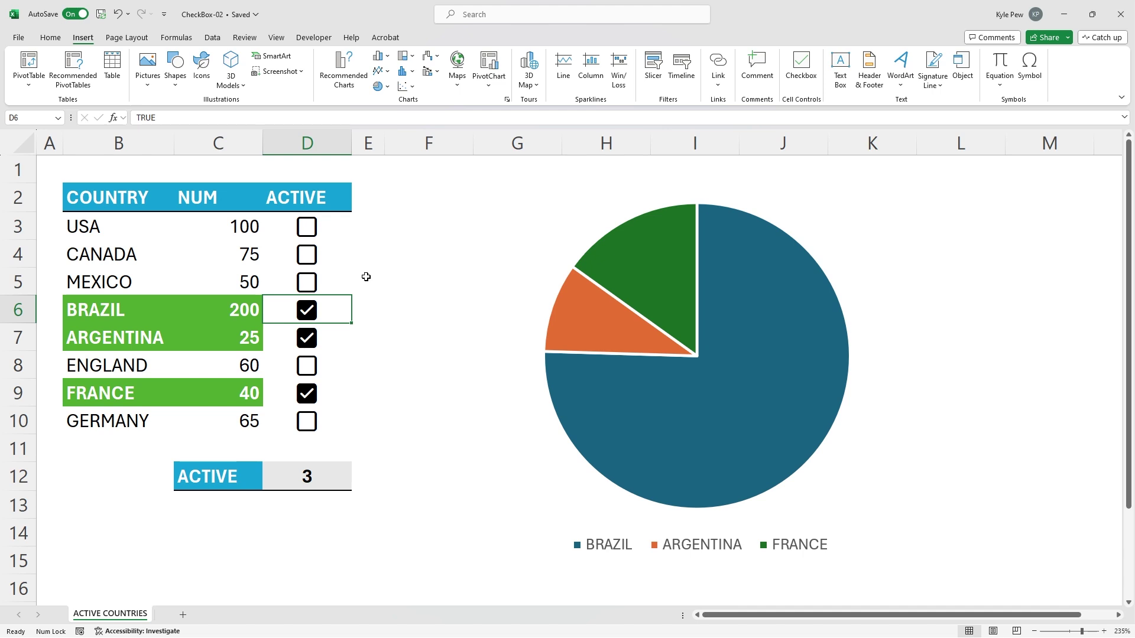
pyautogui.click(306, 283)
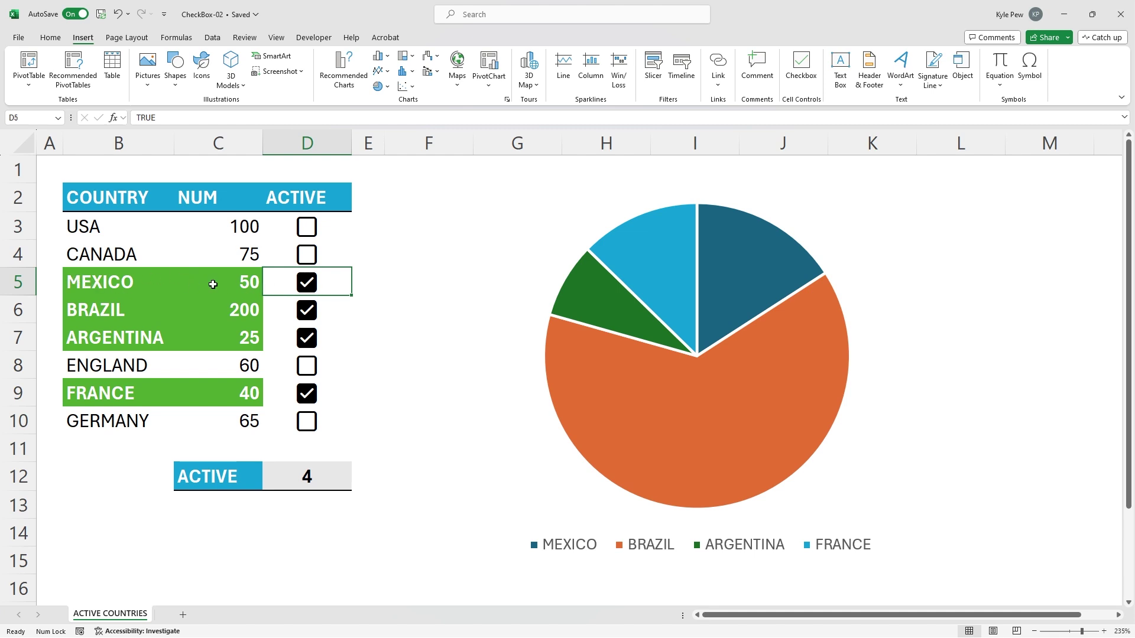
pyautogui.click(310, 287)
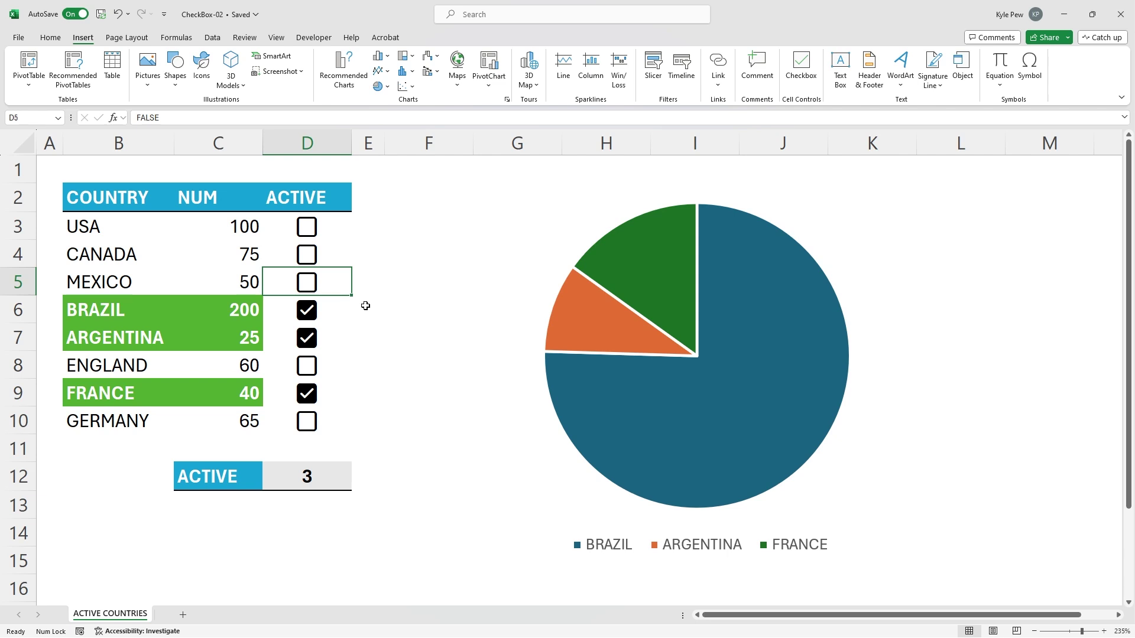
pyautogui.click(307, 253)
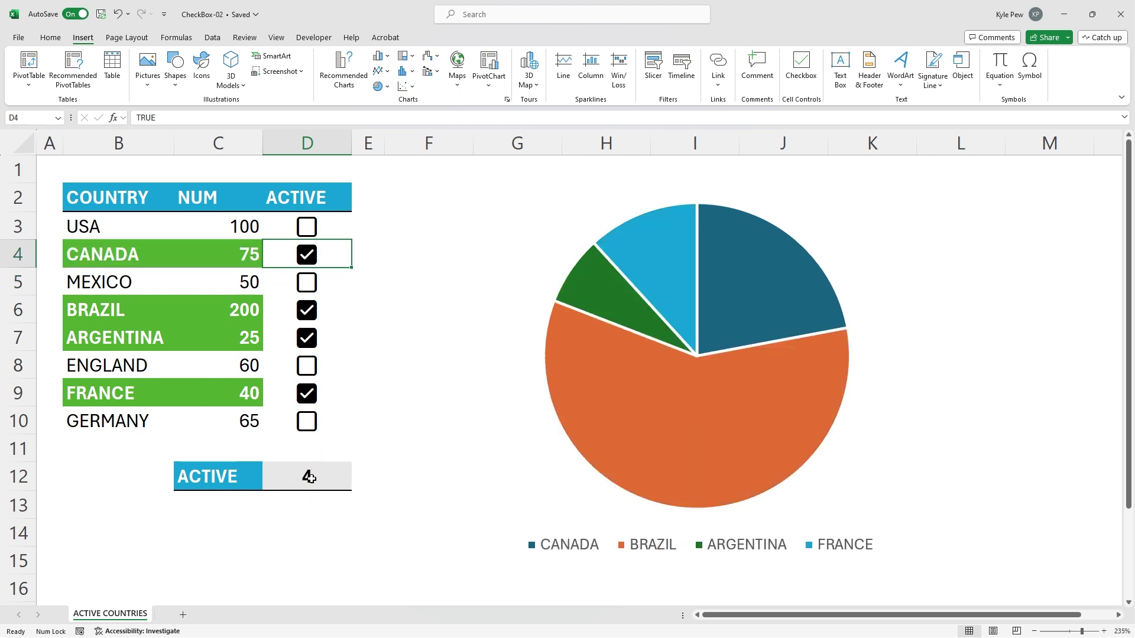
# Inspect the active-count formula in D12, and mark Mexico as active and Brazil and Canada as inactive.
pyautogui.click(308, 477)
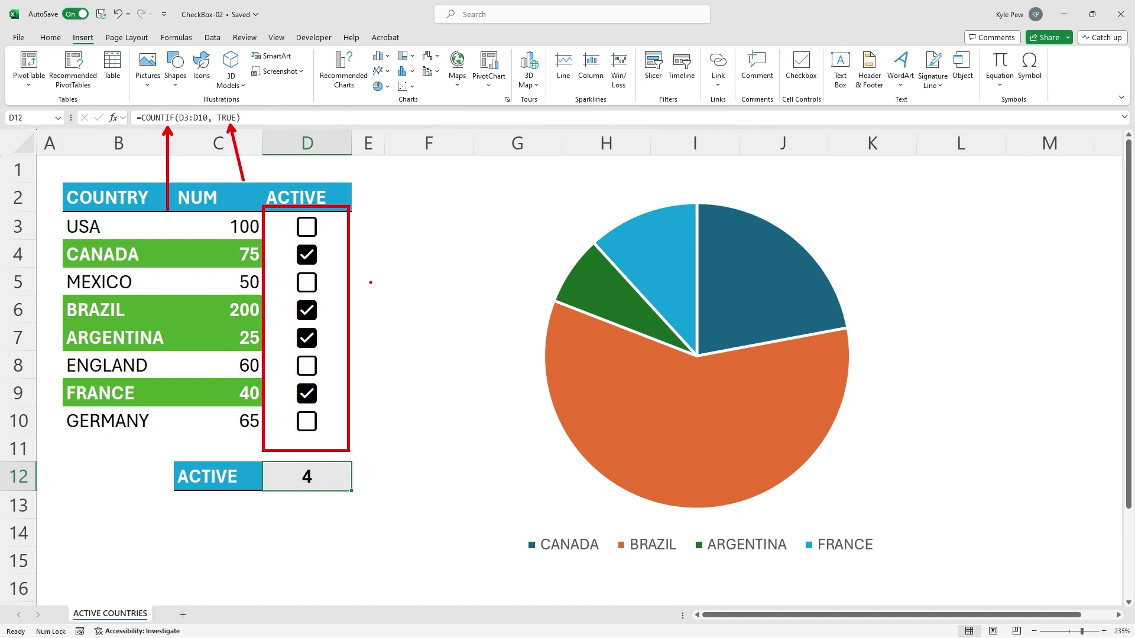
pyautogui.click(306, 282)
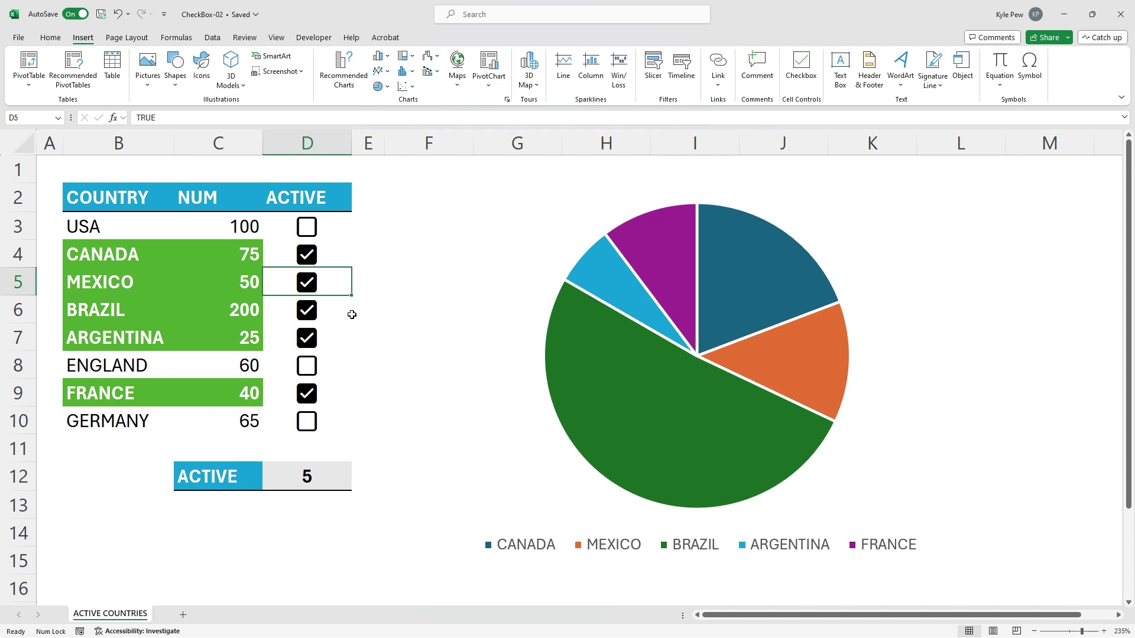
pyautogui.click(306, 310)
pyautogui.click(306, 255)
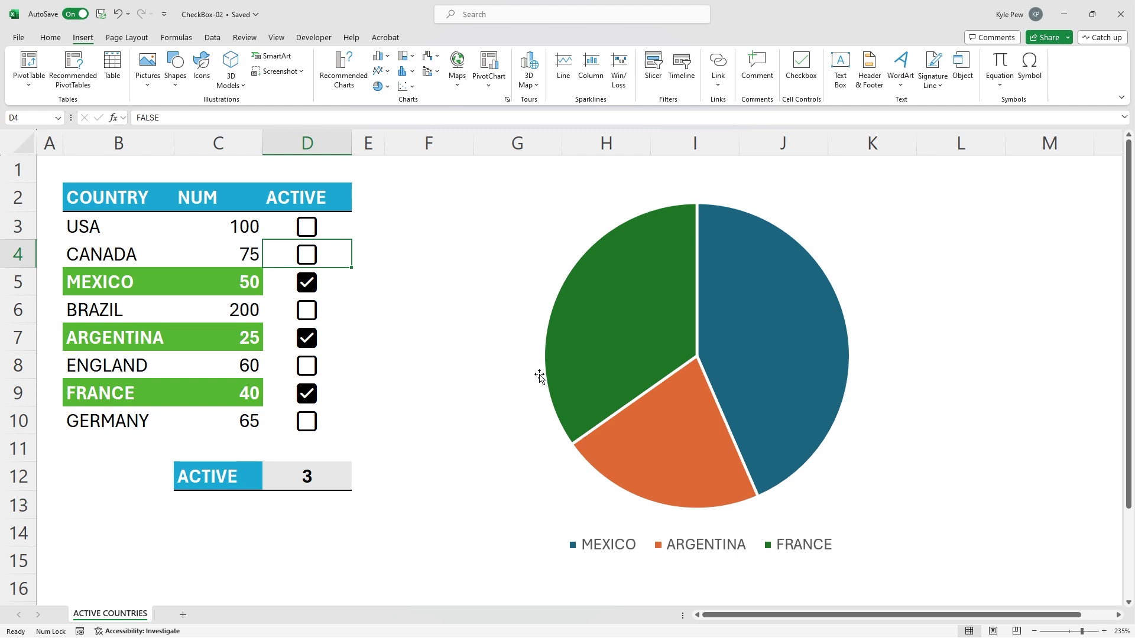
pyautogui.moveTo(616, 414)
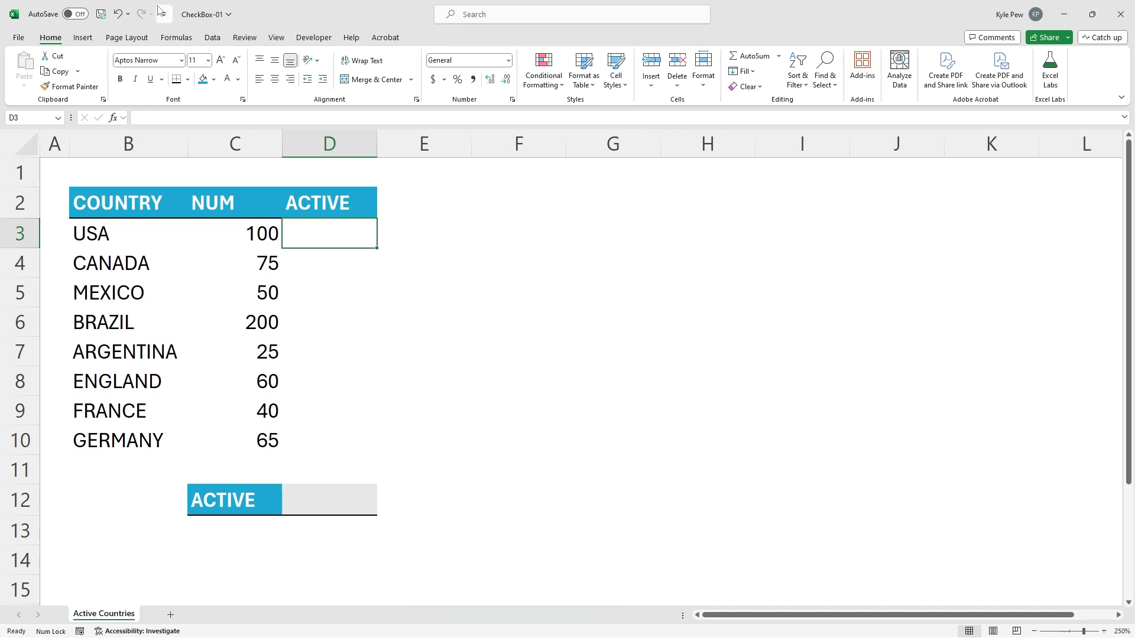
# In the CheckBox-01 workbook, insert checkboxes into the ACTIVE column cells D3:D10.
pyautogui.moveTo(200, 24); pyautogui.dragTo(201, 93)
pyautogui.moveTo(324, 233); pyautogui.dragTo(332, 442)
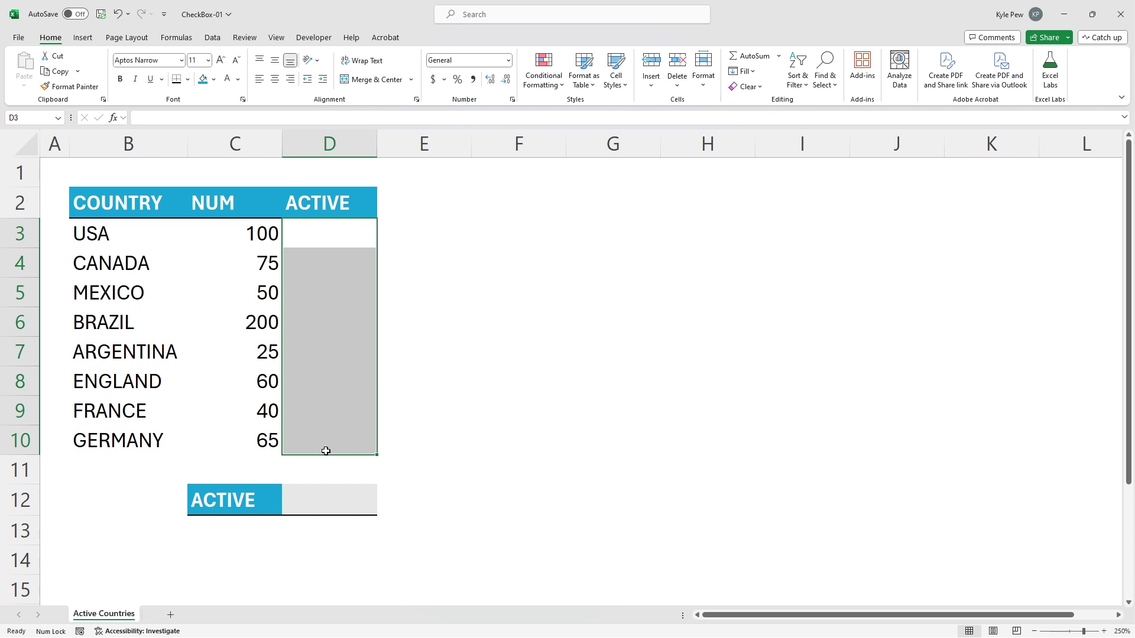
pyautogui.click(84, 38)
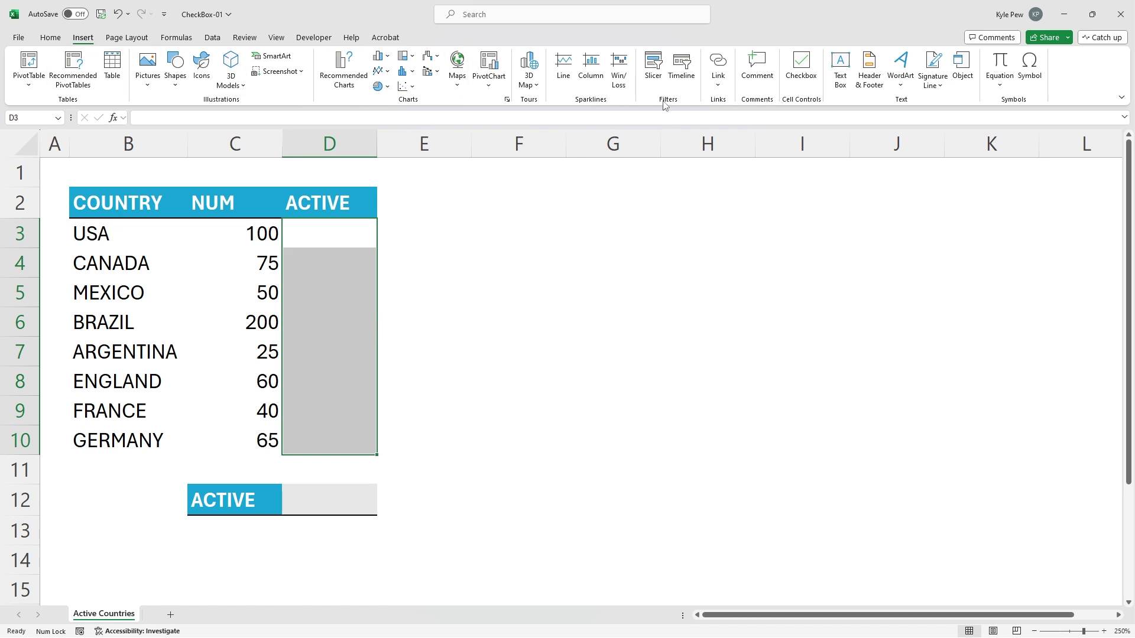
pyautogui.click(796, 82)
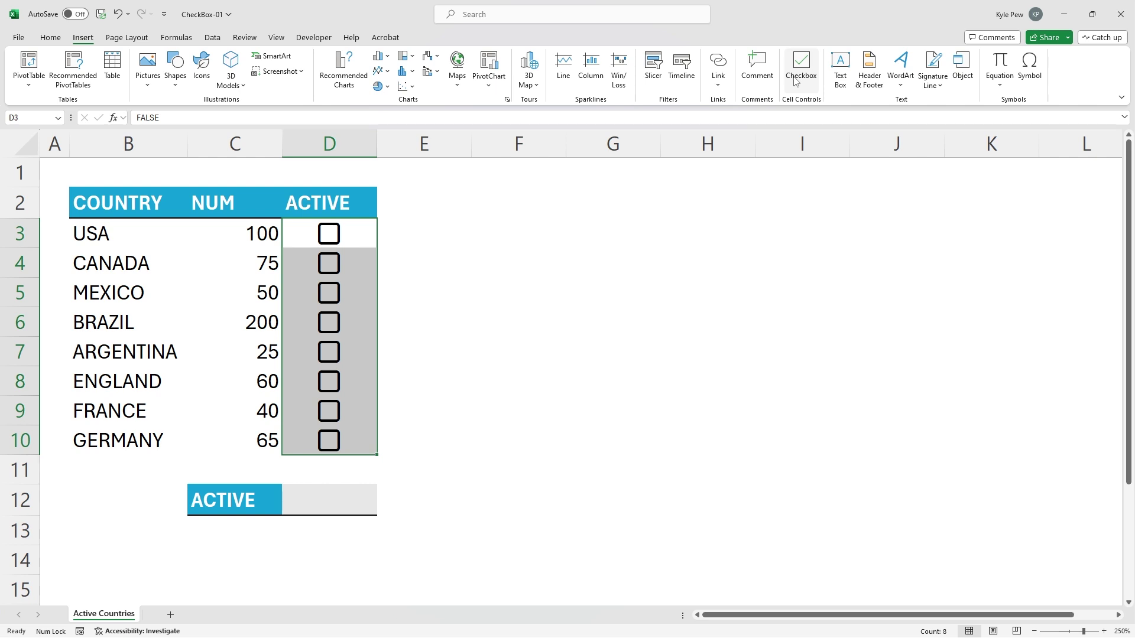
# Check USA, Mexico, Argentina and France as active, and inspect the cell values behind the USA and Canada checkboxes.
pyautogui.click(242, 239)
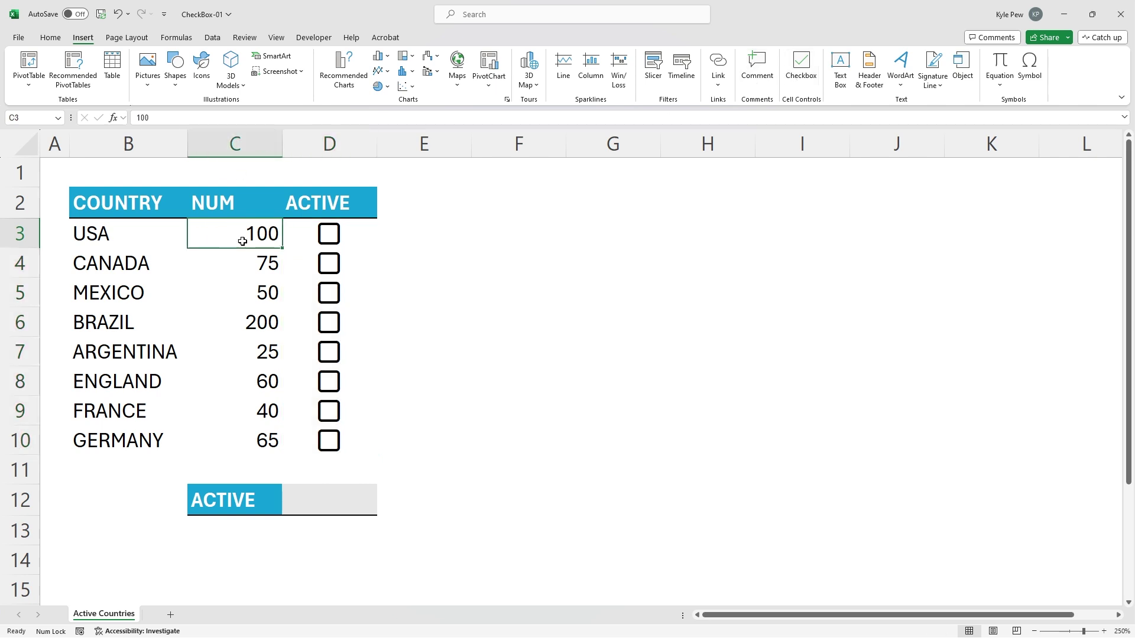
pyautogui.click(327, 238)
pyautogui.click(327, 295)
pyautogui.click(331, 356)
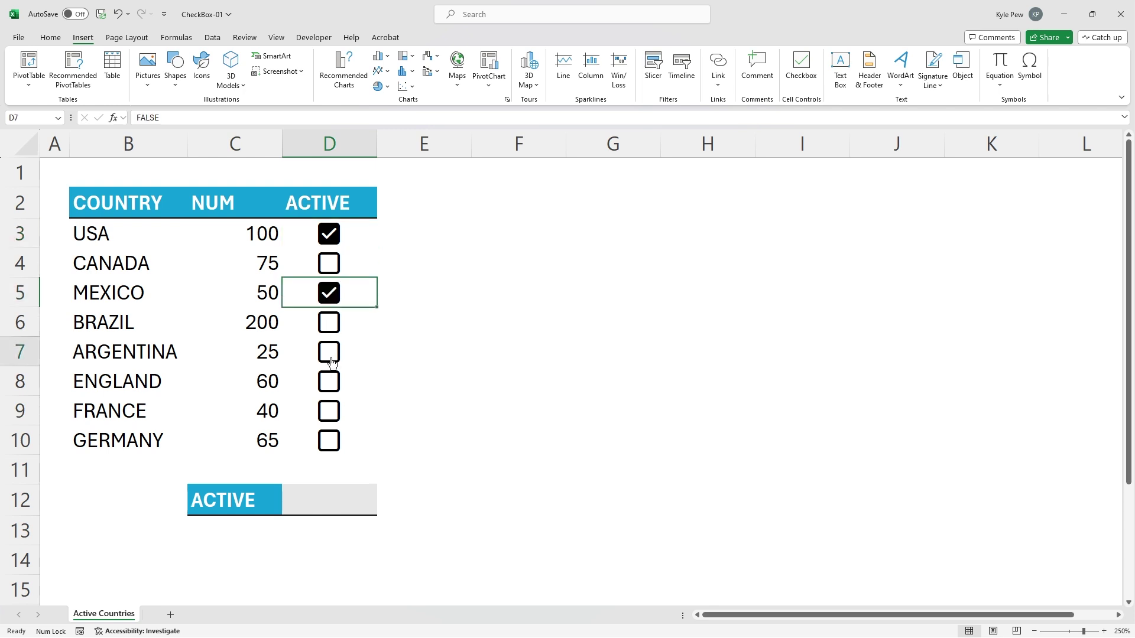
pyautogui.click(334, 416)
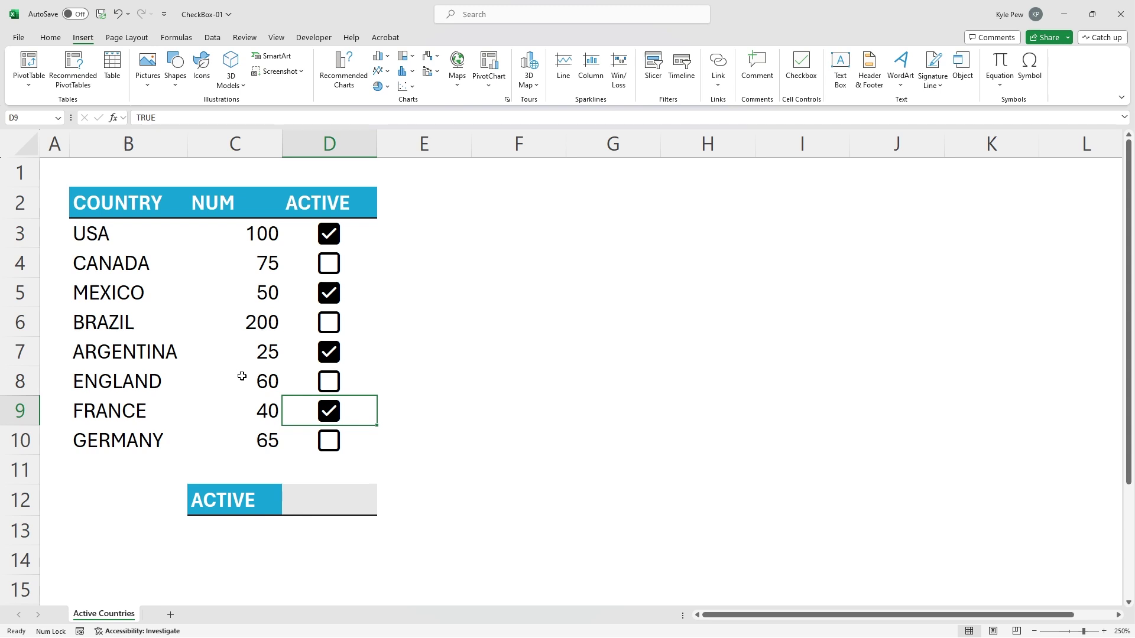
pyautogui.click(299, 238)
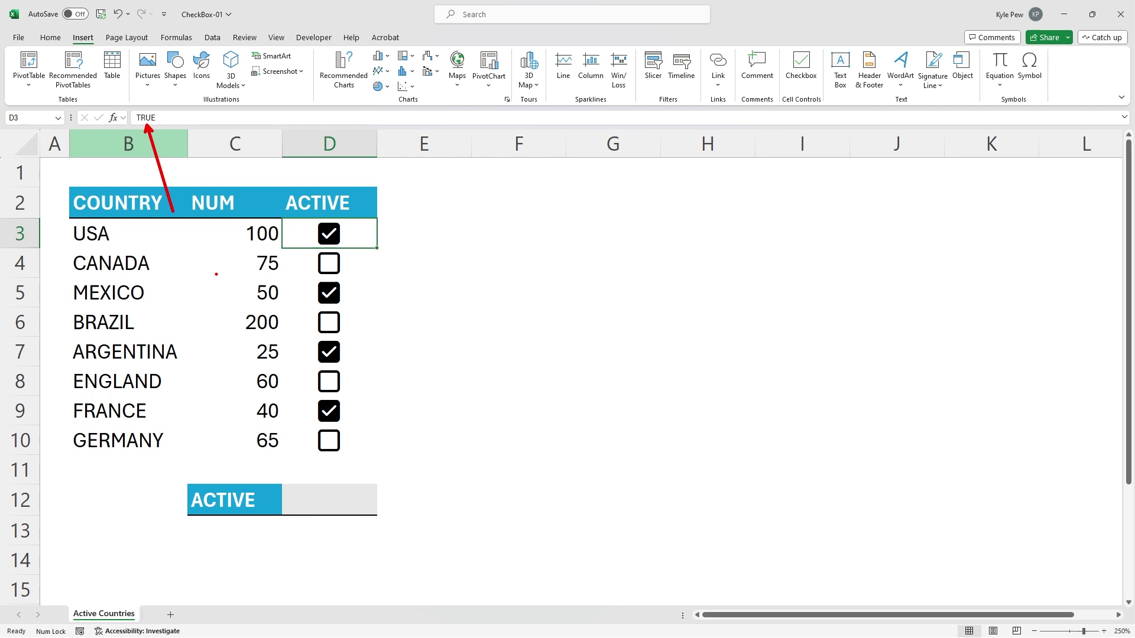
pyautogui.click(288, 262)
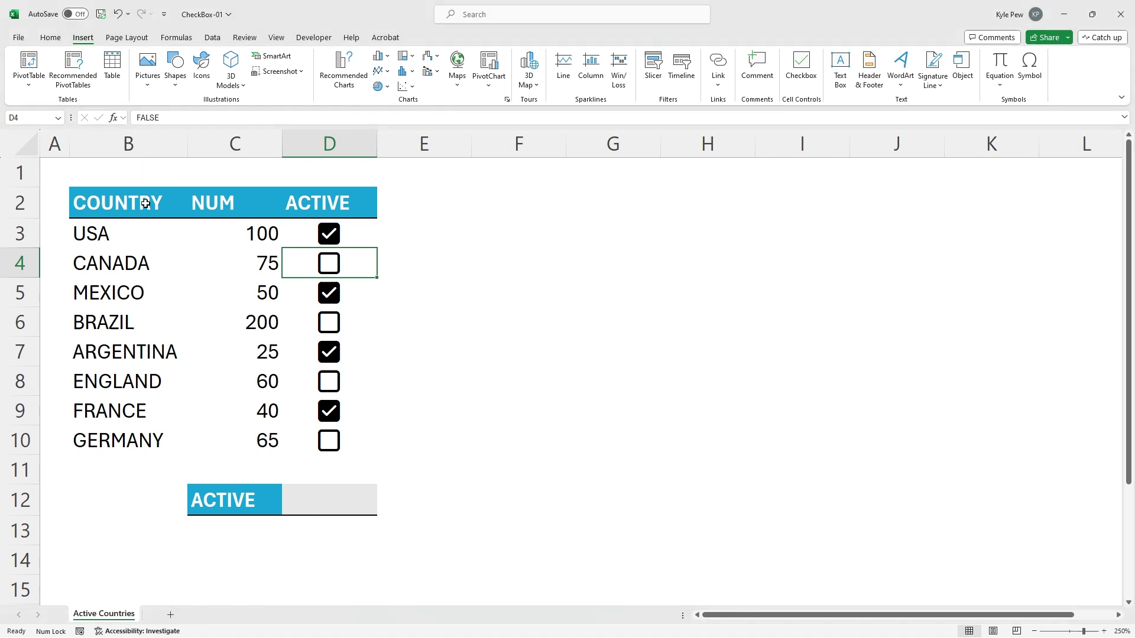
# Create a new conditional formatting rule for B3:C10 that uses a formula to determine which cells to format.
pyautogui.click(115, 233)
pyautogui.moveTo(116, 234); pyautogui.dragTo(227, 432)
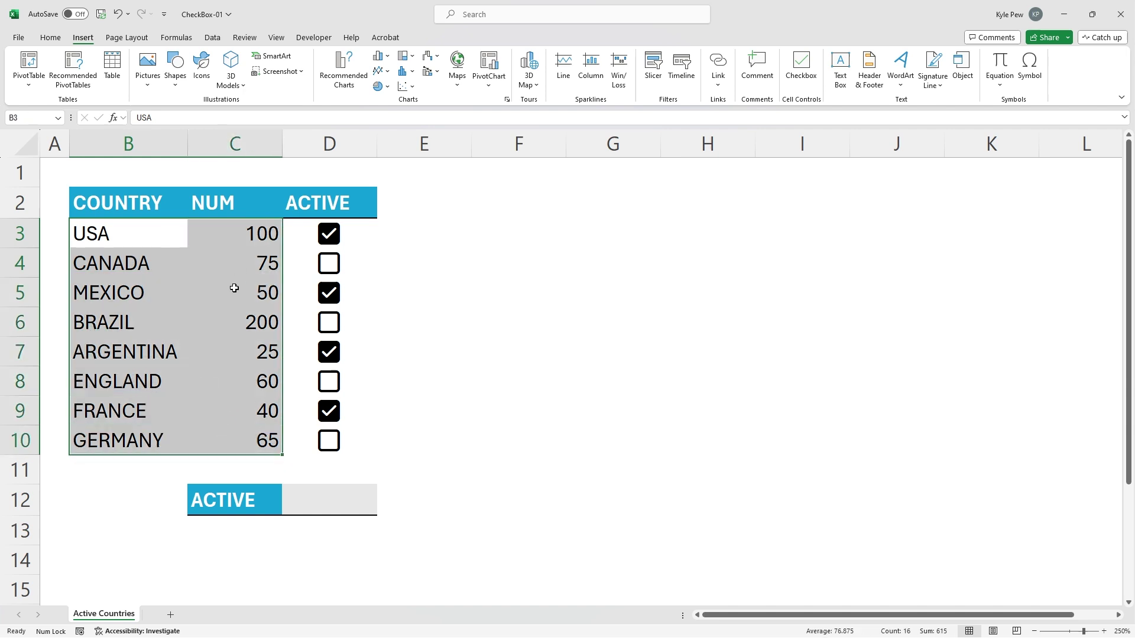
pyautogui.moveTo(242, 435)
pyautogui.click(47, 38)
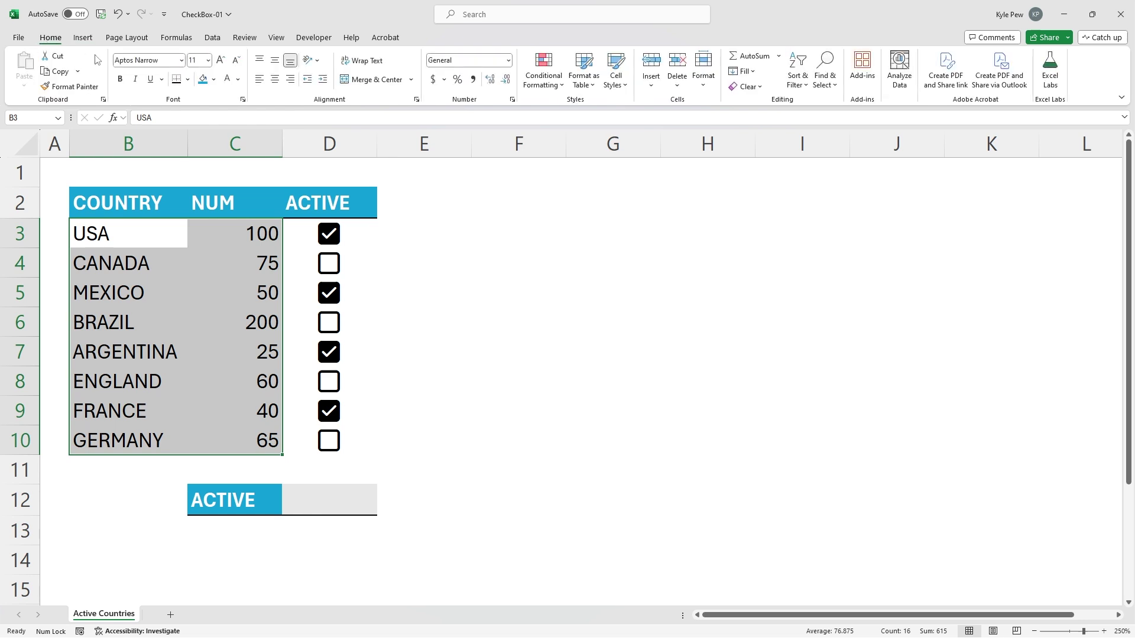
pyautogui.click(538, 86)
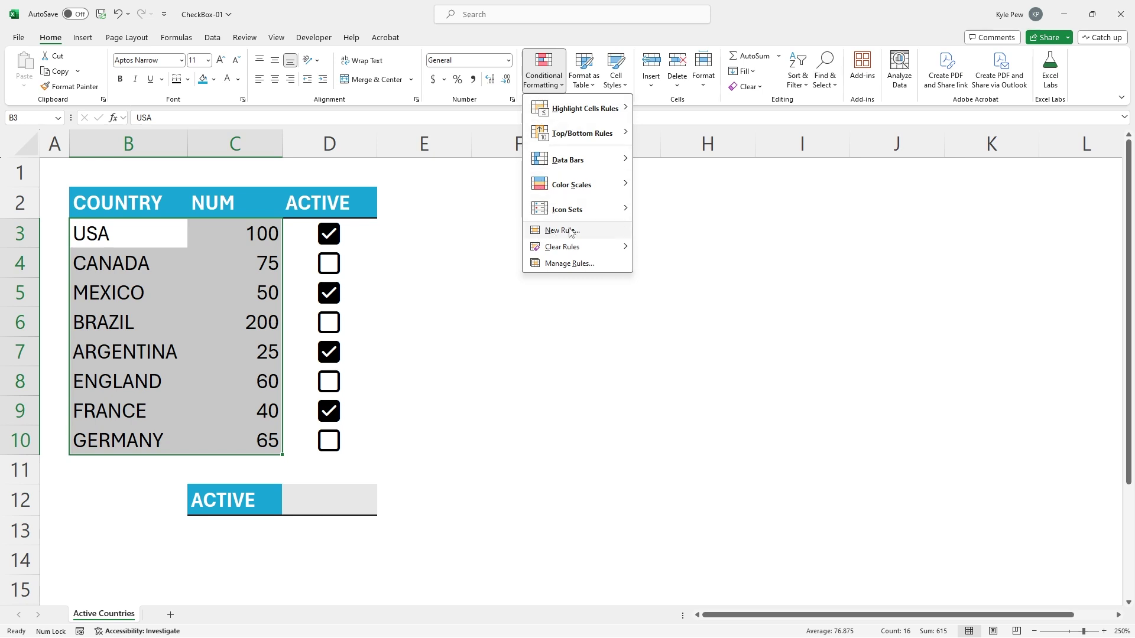
pyautogui.click(547, 232)
pyautogui.moveTo(461, 103); pyautogui.dragTo(299, 120)
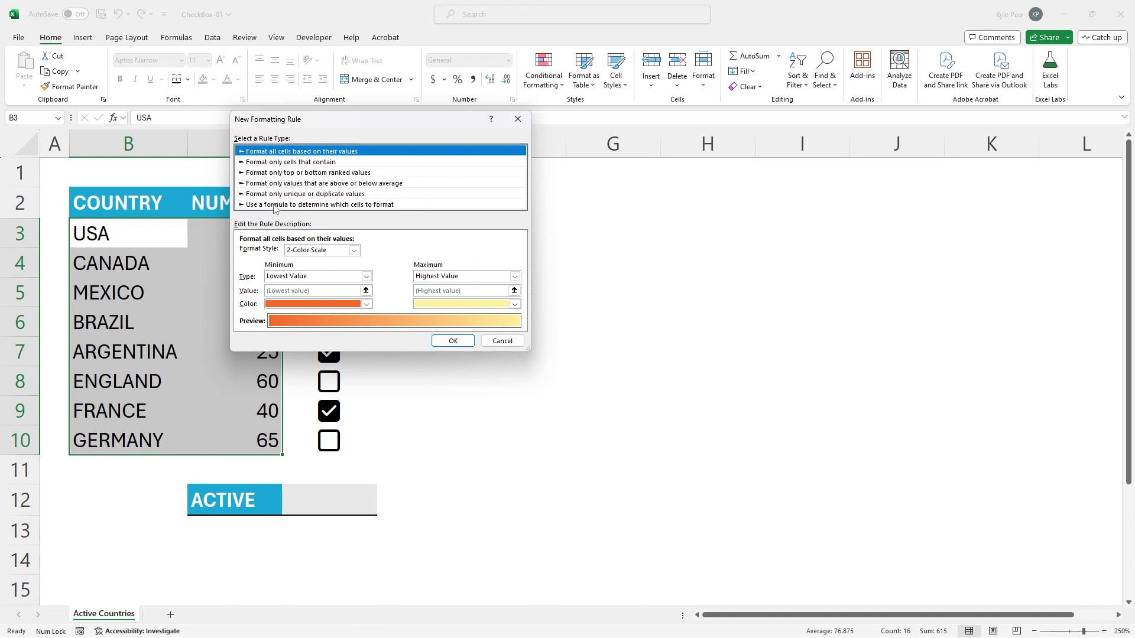
pyautogui.click(350, 205)
# Set the rule's formula to =$D$3=TRUE, referencing the USA checkbox cell.
pyautogui.click(258, 253)
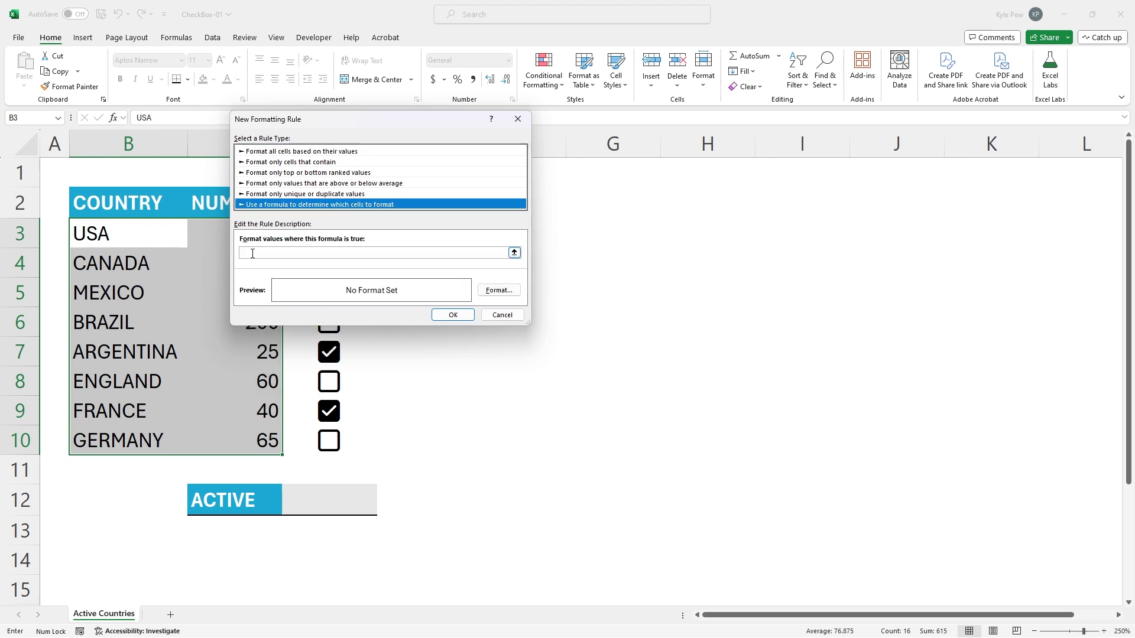
pyautogui.moveTo(322, 127); pyautogui.dragTo(491, 132)
pyautogui.click(293, 234)
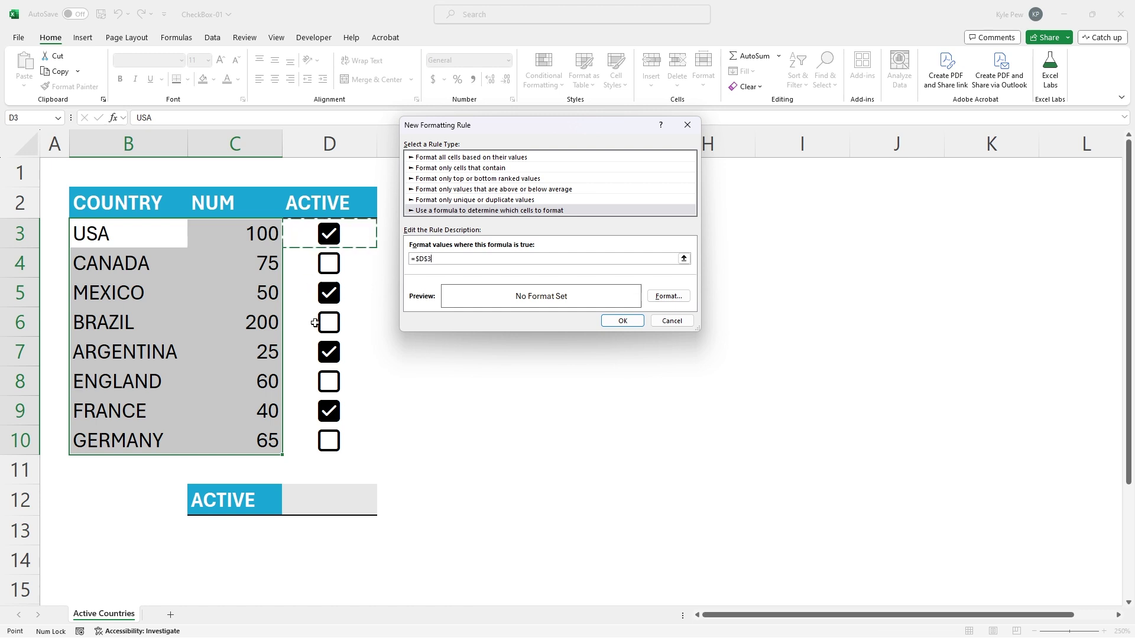
pyautogui.write('=TRUE')
# Open the rule's format settings and set the fill color to green.
pyautogui.click(660, 297)
pyautogui.moveTo(461, 57); pyautogui.dragTo(372, 174)
pyautogui.click(415, 186)
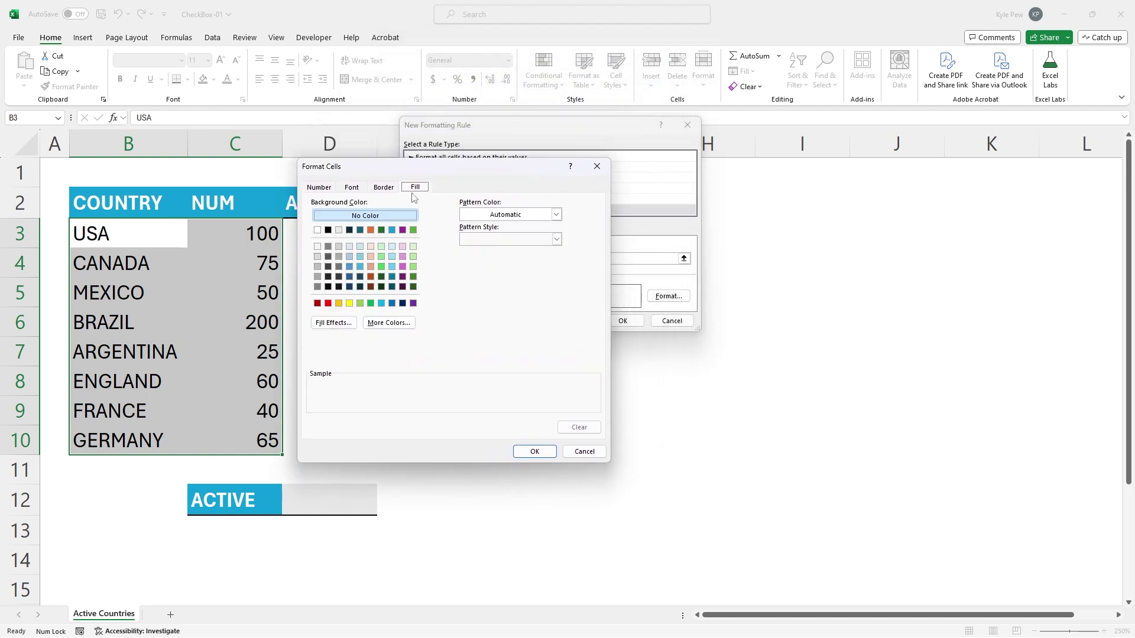
pyautogui.click(413, 230)
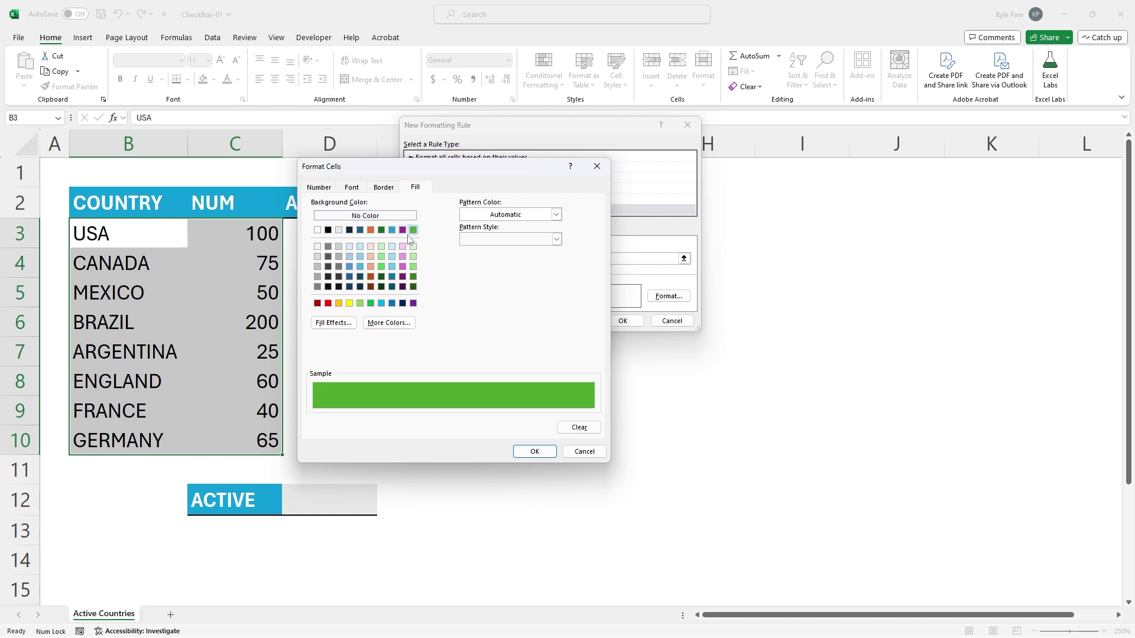
# Set the rule's font to white and bold, and accept the format.
pyautogui.click(351, 187)
pyautogui.click(534, 285)
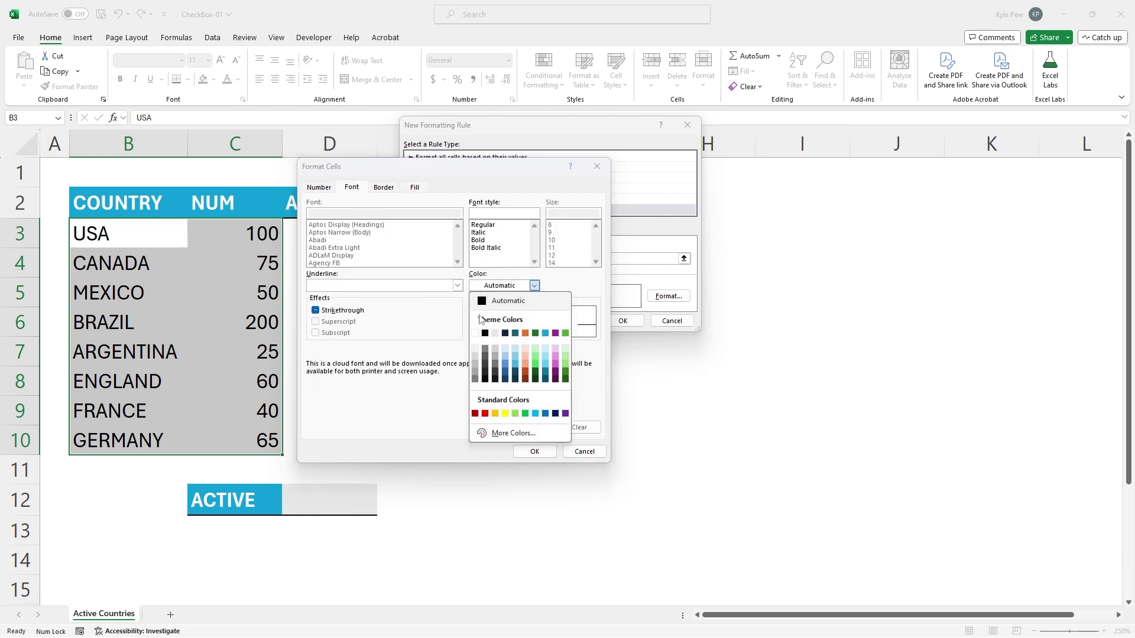
pyautogui.click(475, 333)
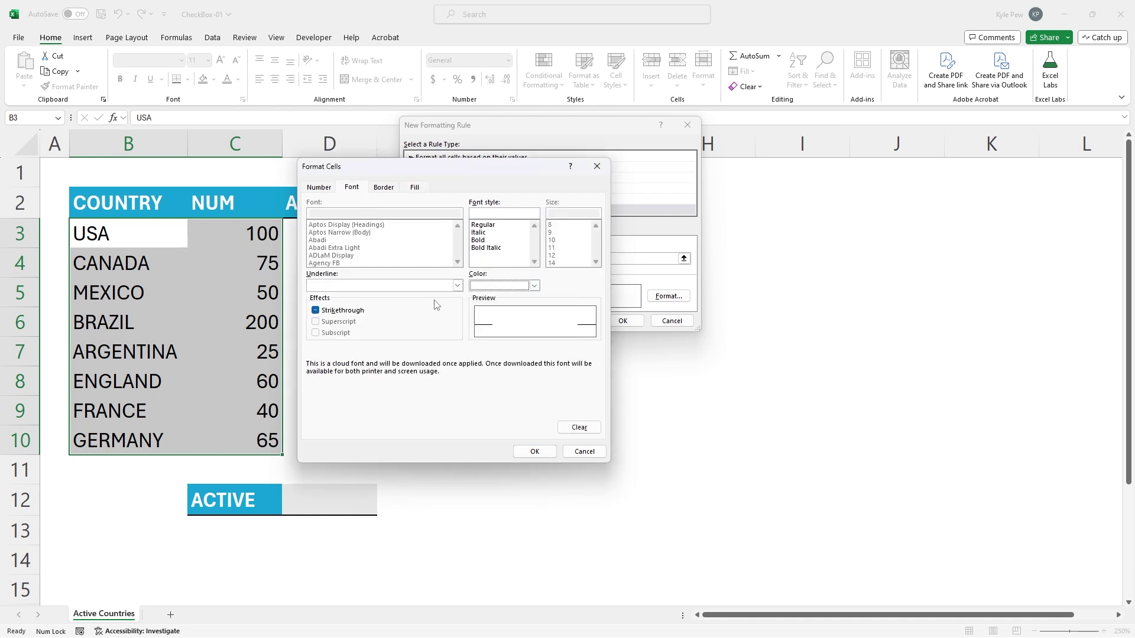
pyautogui.click(478, 240)
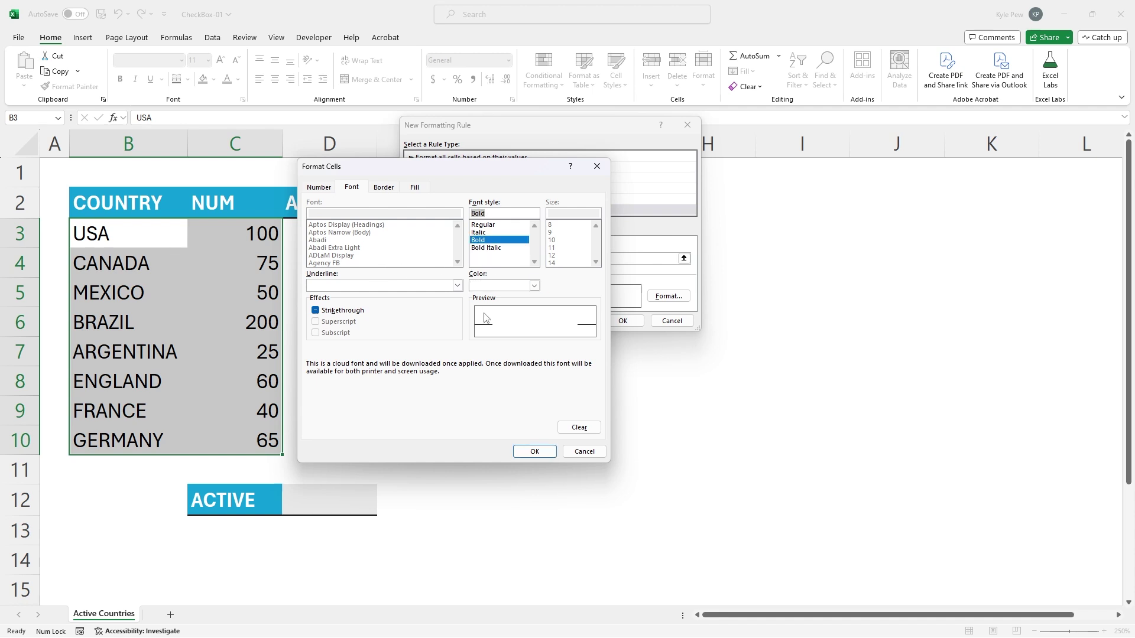
pyautogui.click(535, 451)
# Remove the row lock from the rule's cell reference so the formula is =$D3=TRUE, and apply the rule.
pyautogui.moveTo(460, 120)
pyautogui.mouseDown()
pyautogui.moveTo(390, 121)
pyautogui.moveTo(457, 126)
pyautogui.mouseUp()
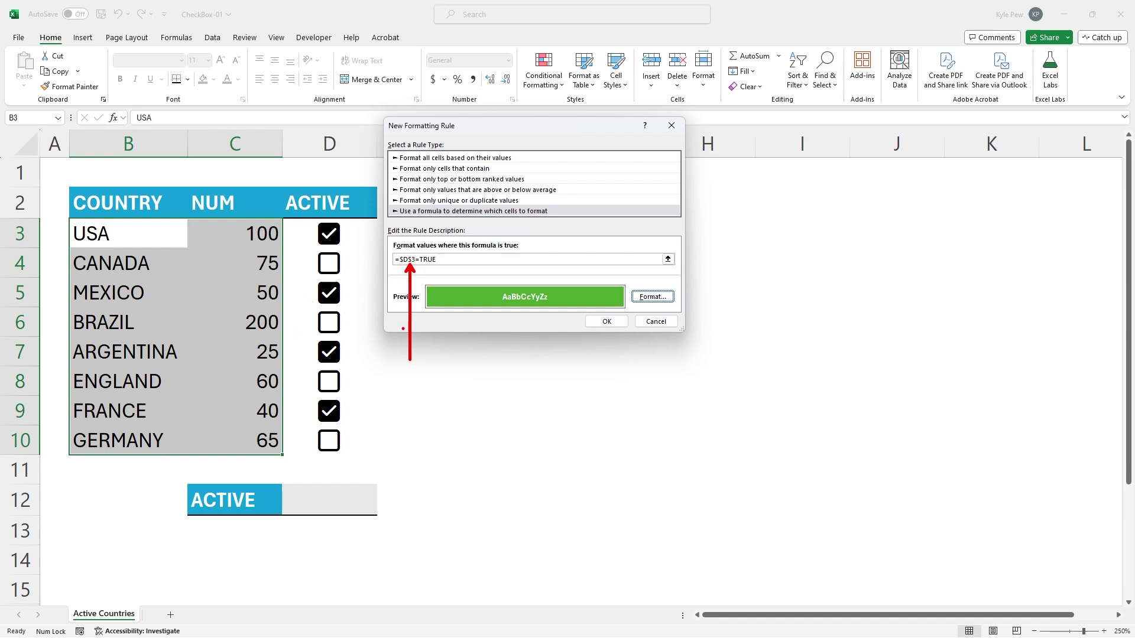
pyautogui.click(412, 260)
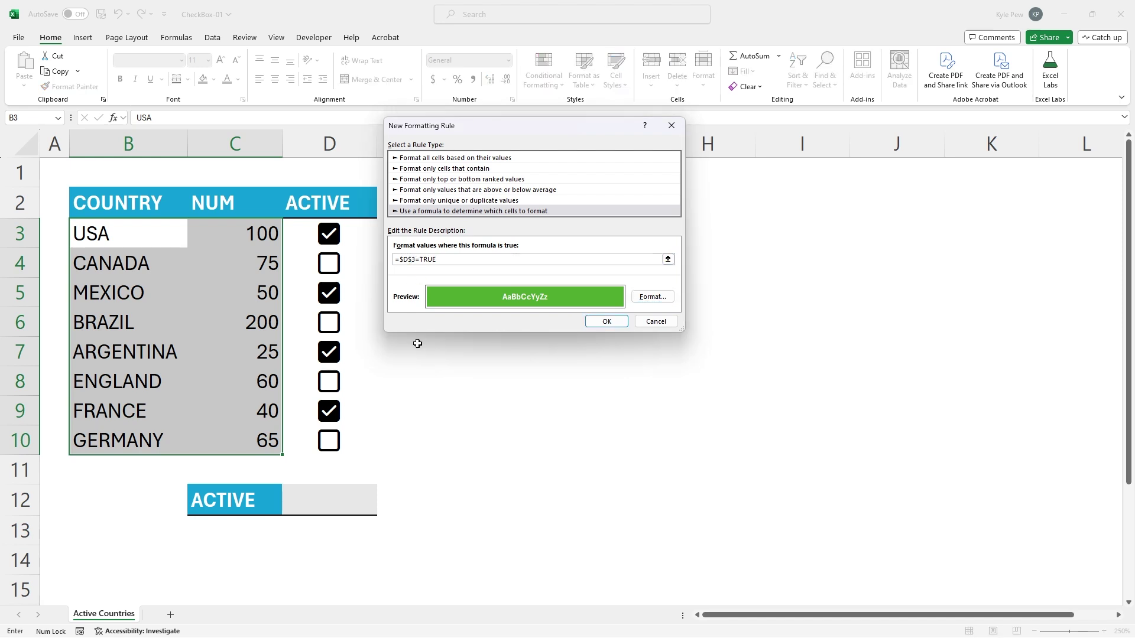
pyautogui.press('BackSpace')
pyautogui.press('End')
pyautogui.click(607, 321)
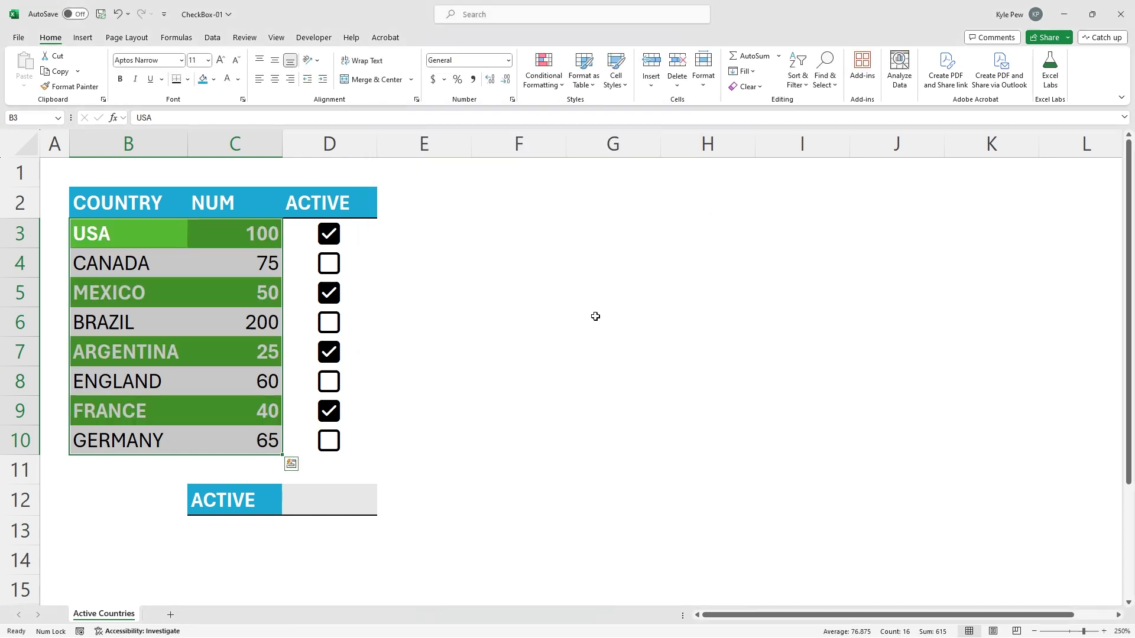
# Test the rule by checking Brazil and unchecking Mexico and USA in the ACTIVE column.
pyautogui.click(329, 328)
pyautogui.click(324, 295)
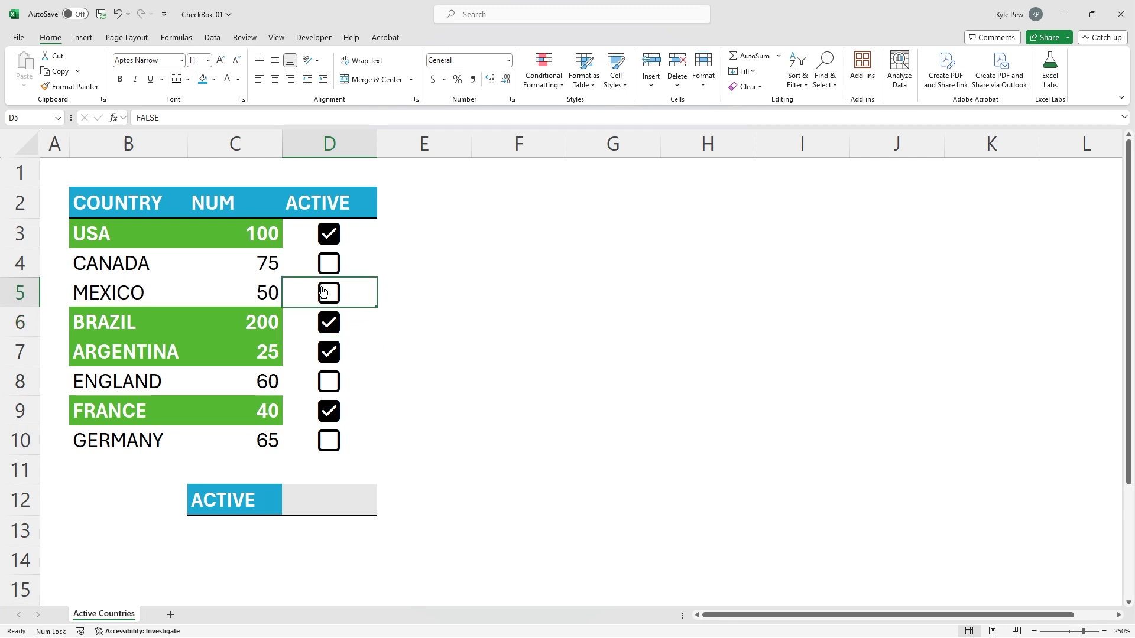
pyautogui.click(327, 233)
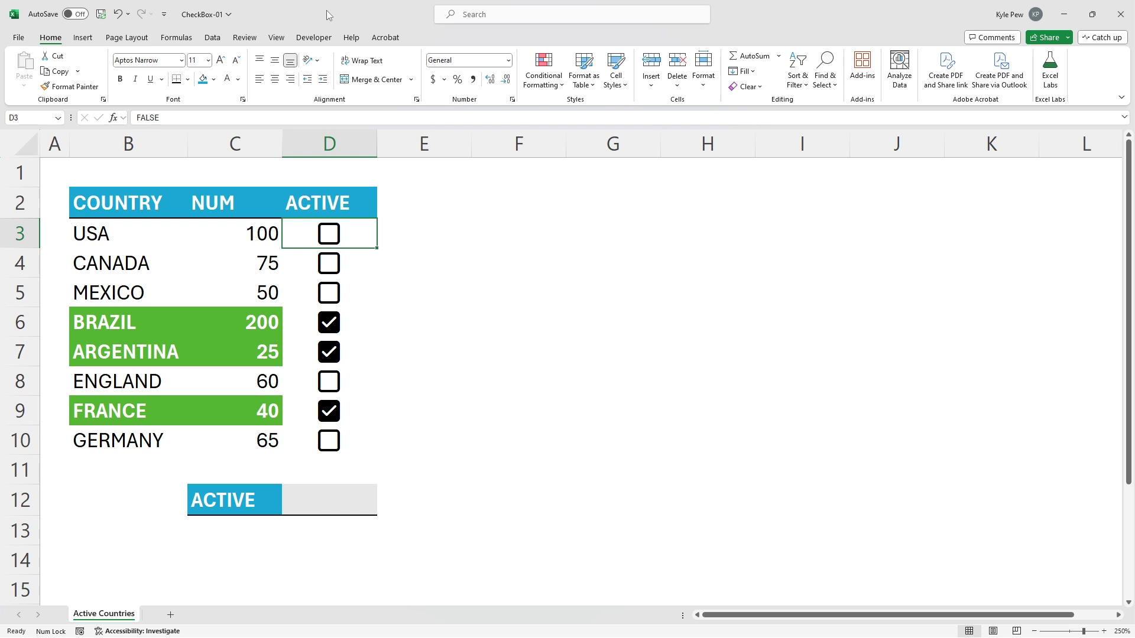
# Enter the formula =COUNTIF(D3:D10,TRUE) in cell D12 to count the checked countries.
pyautogui.click(323, 500)
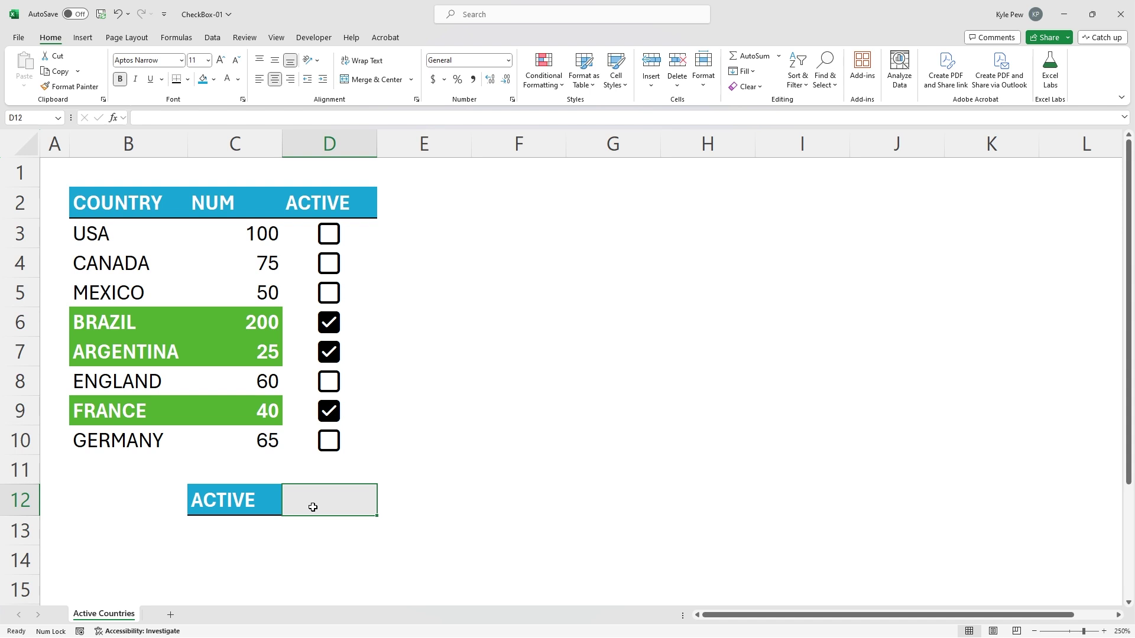
pyautogui.write('=COUN')
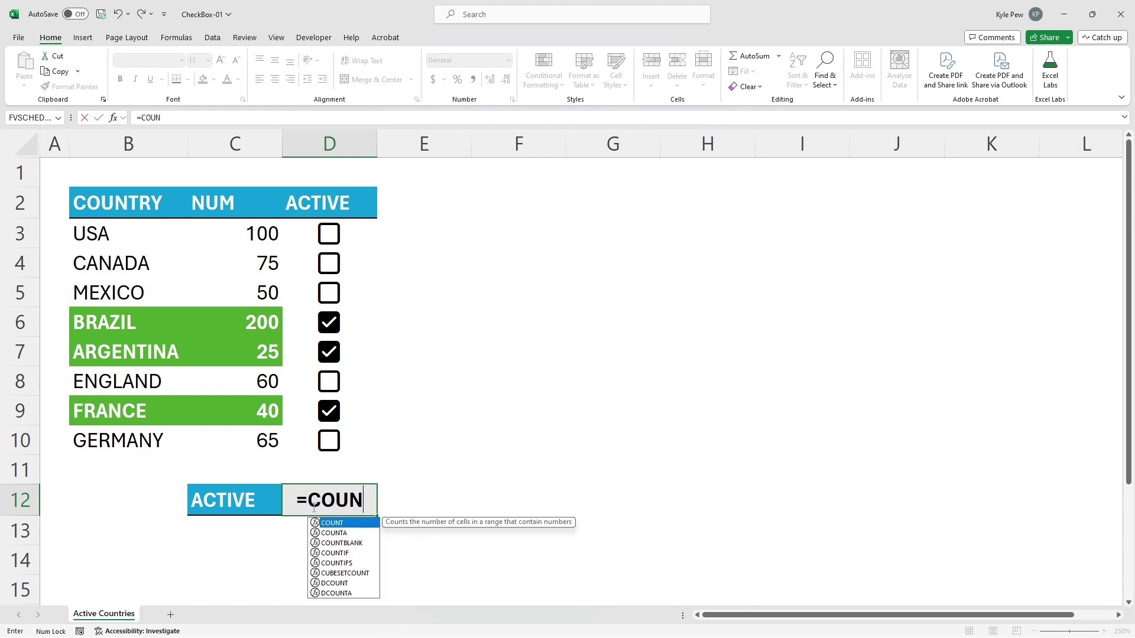
pyautogui.click(348, 553)
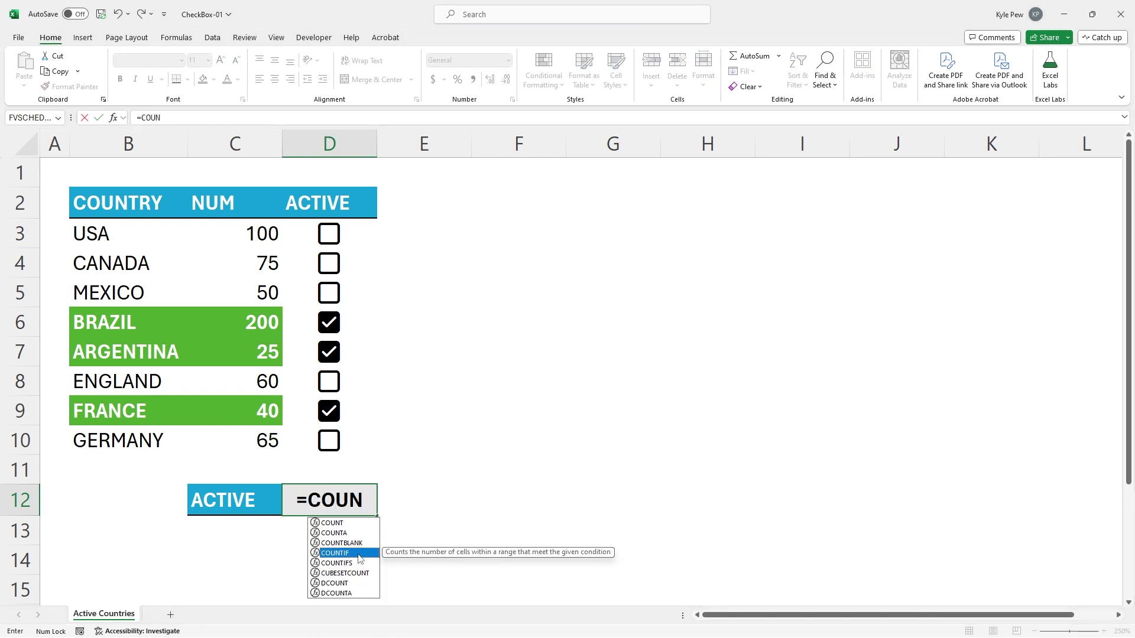
pyautogui.doubleClick(357, 554)
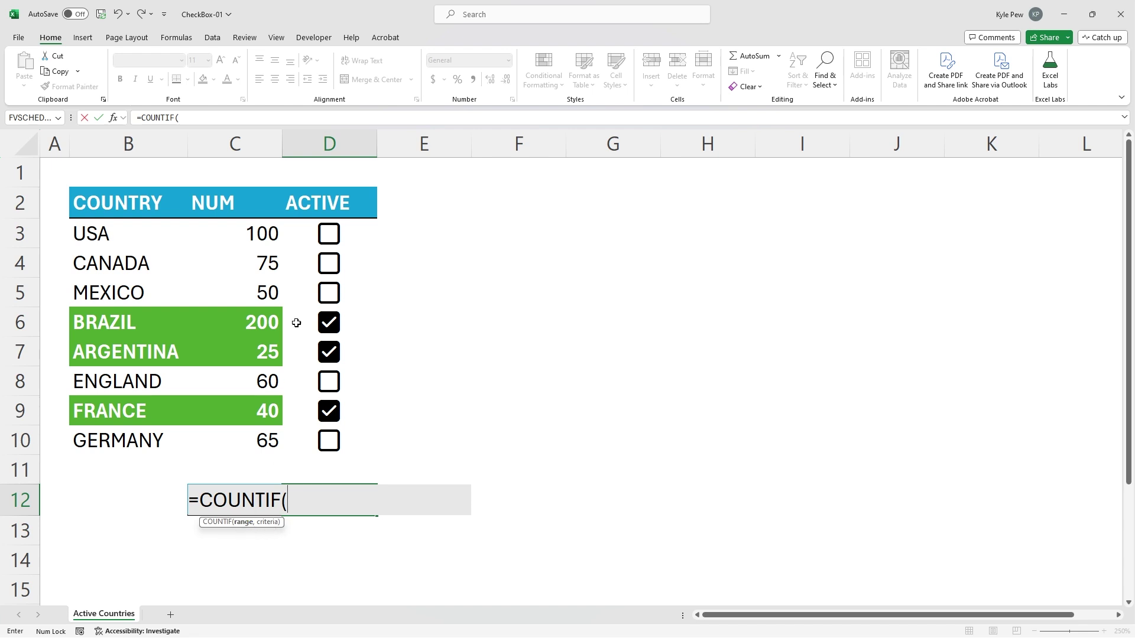
pyautogui.moveTo(296, 232); pyautogui.dragTo(299, 438)
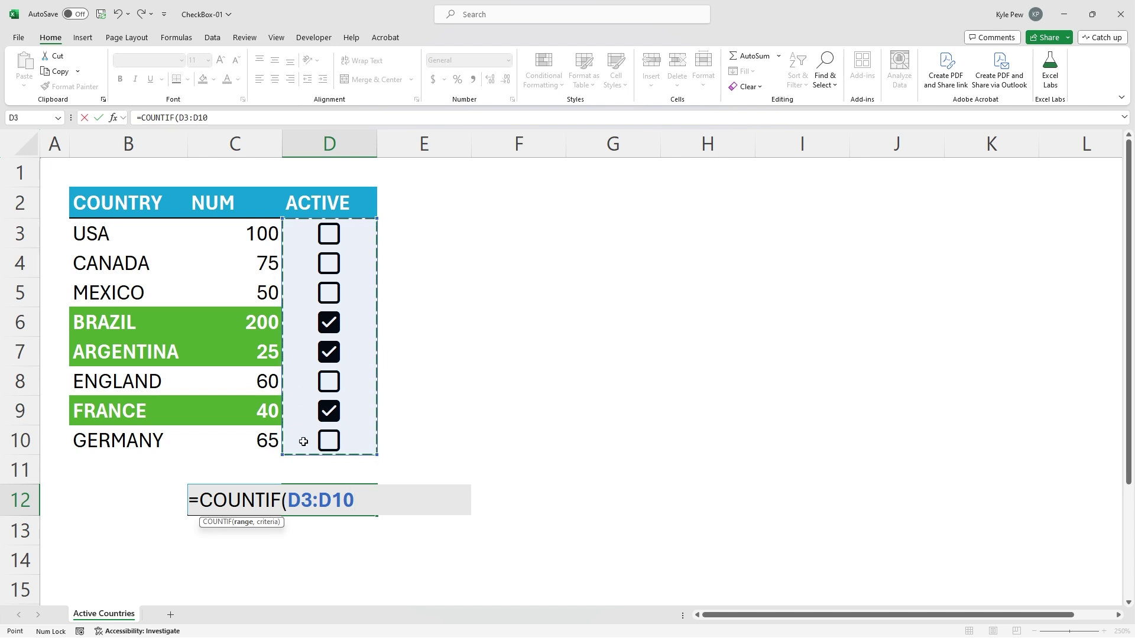
pyautogui.write(',')
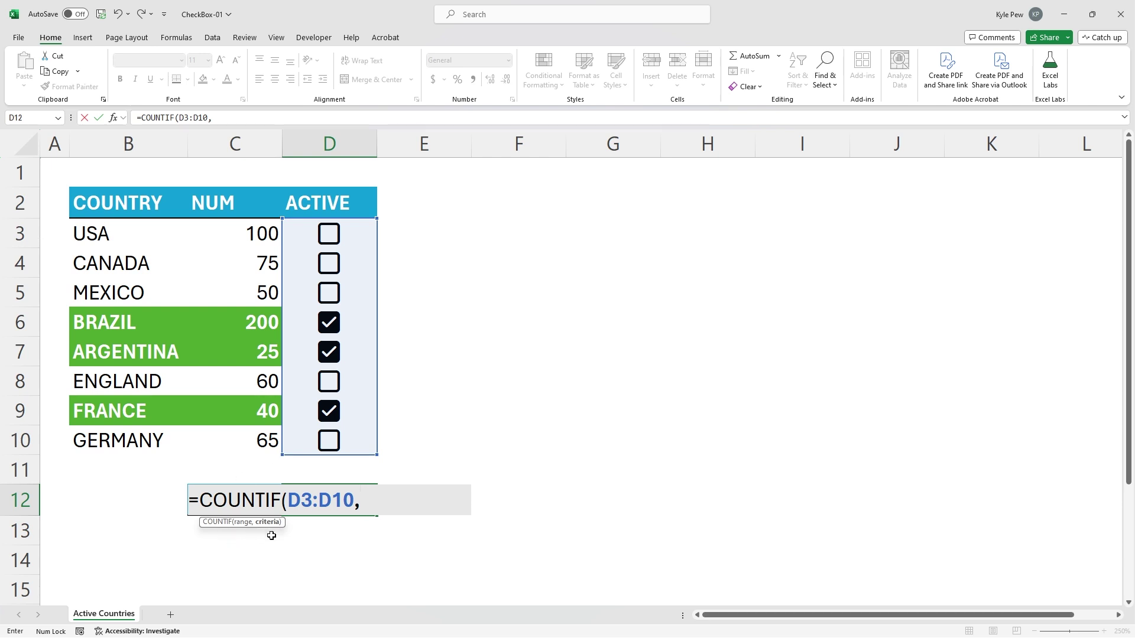
pyautogui.write('TRUE')
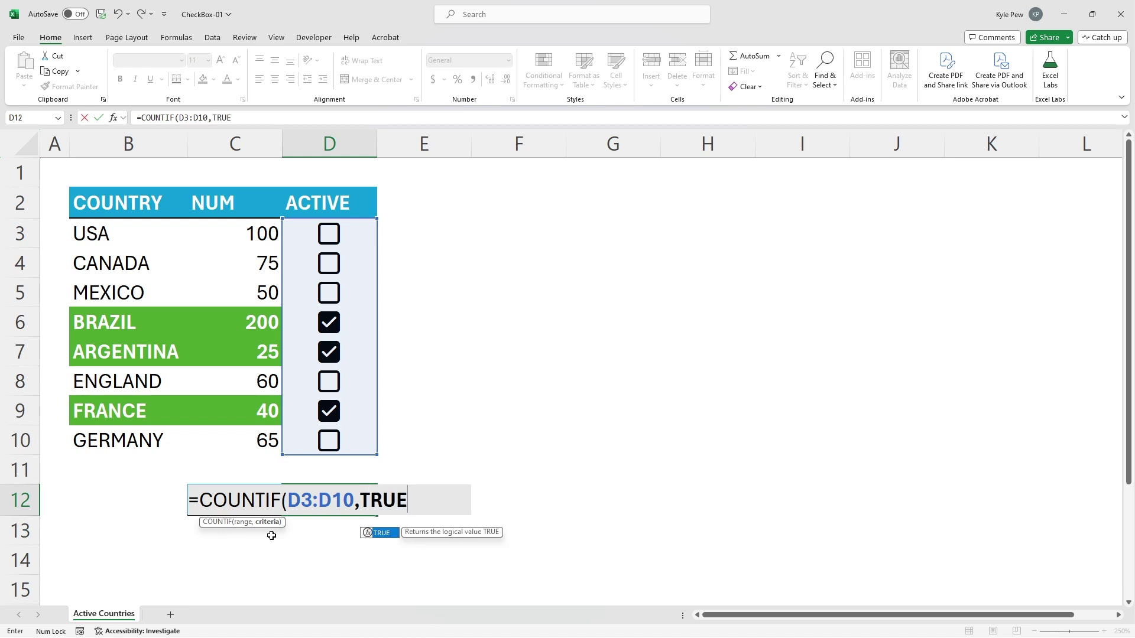
pyautogui.write(')')
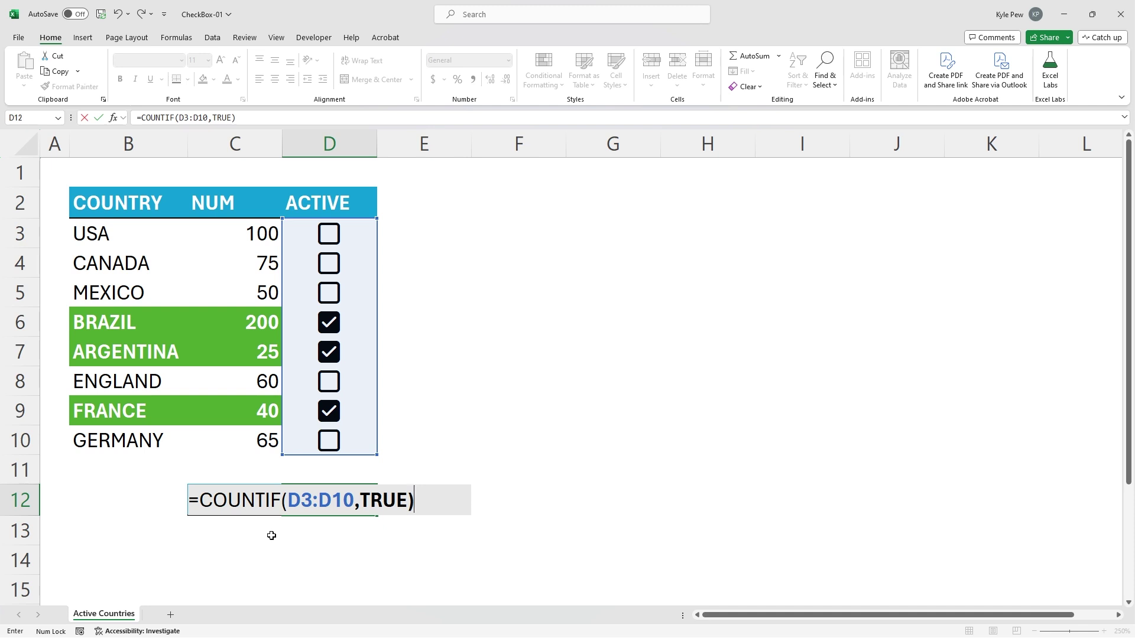
pyautogui.press('Return')
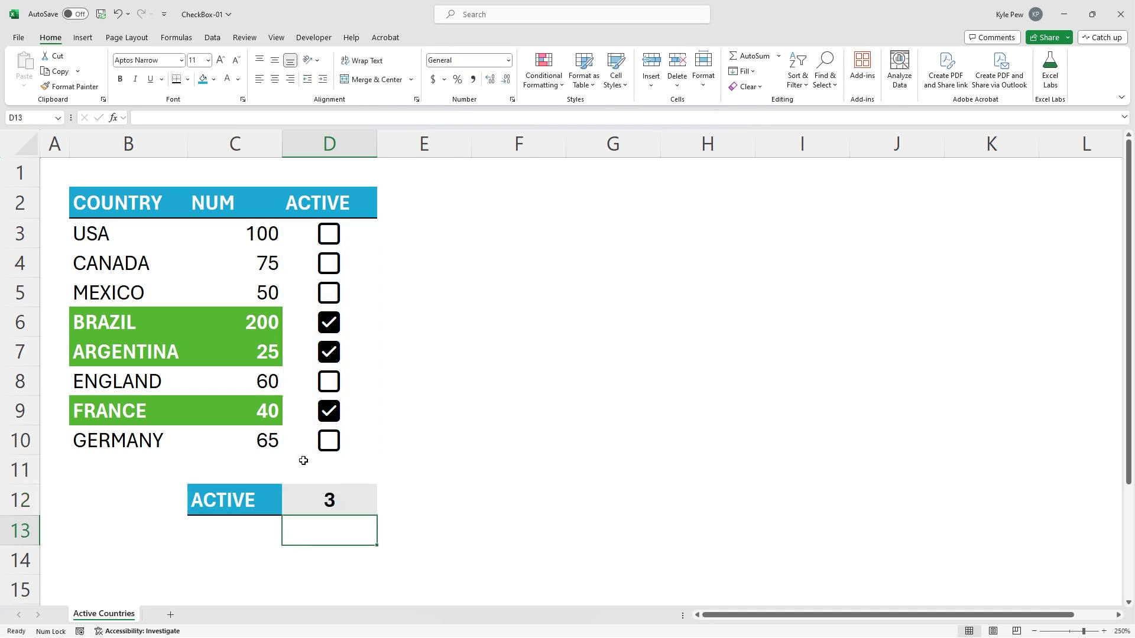
# Test the active count by toggling checkboxes in the ACTIVE column, leaving only Canada, Brazil and France checked.
pyautogui.click(328, 263)
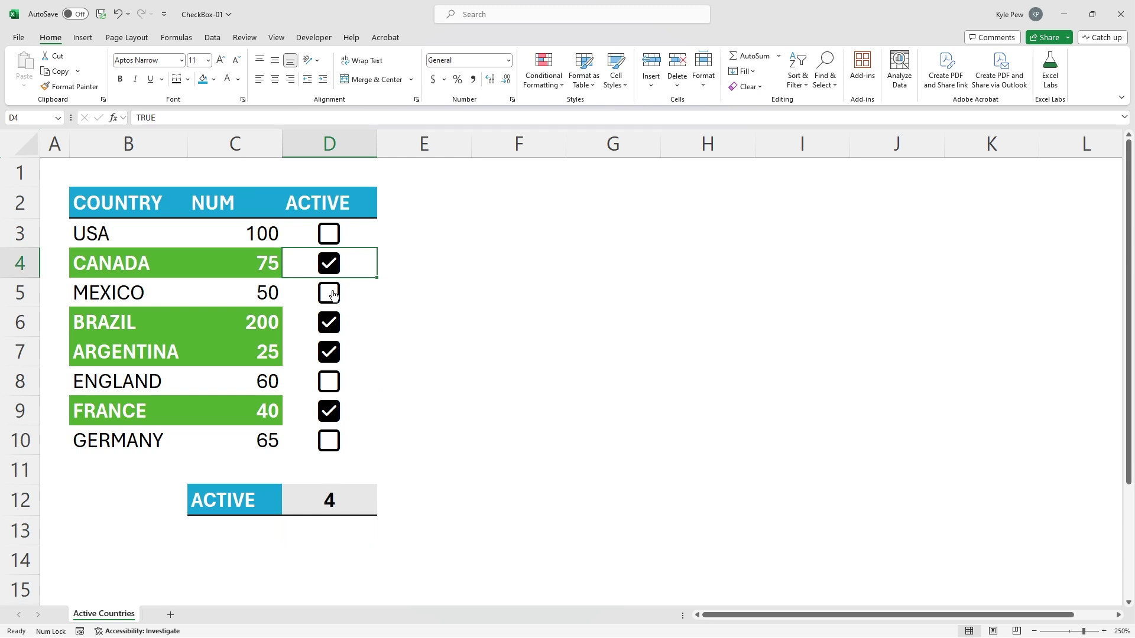
pyautogui.click(329, 381)
pyautogui.click(329, 322)
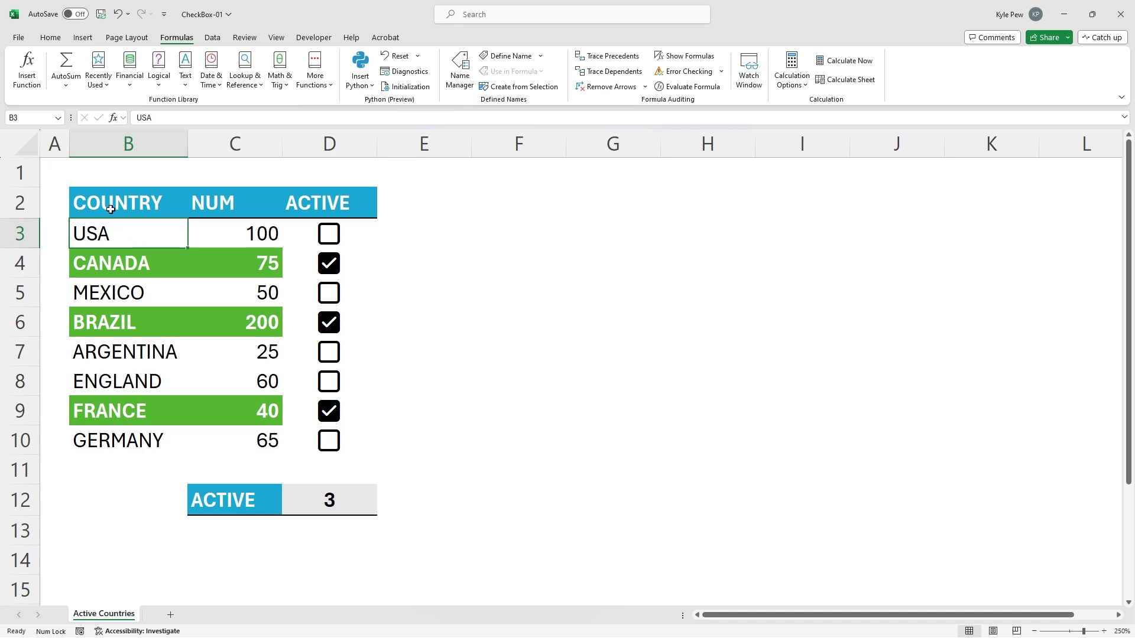
# Insert a 2-D pie chart from the COUNTRY and NUM columns, B2:C10.
pyautogui.moveTo(109, 204); pyautogui.dragTo(251, 434)
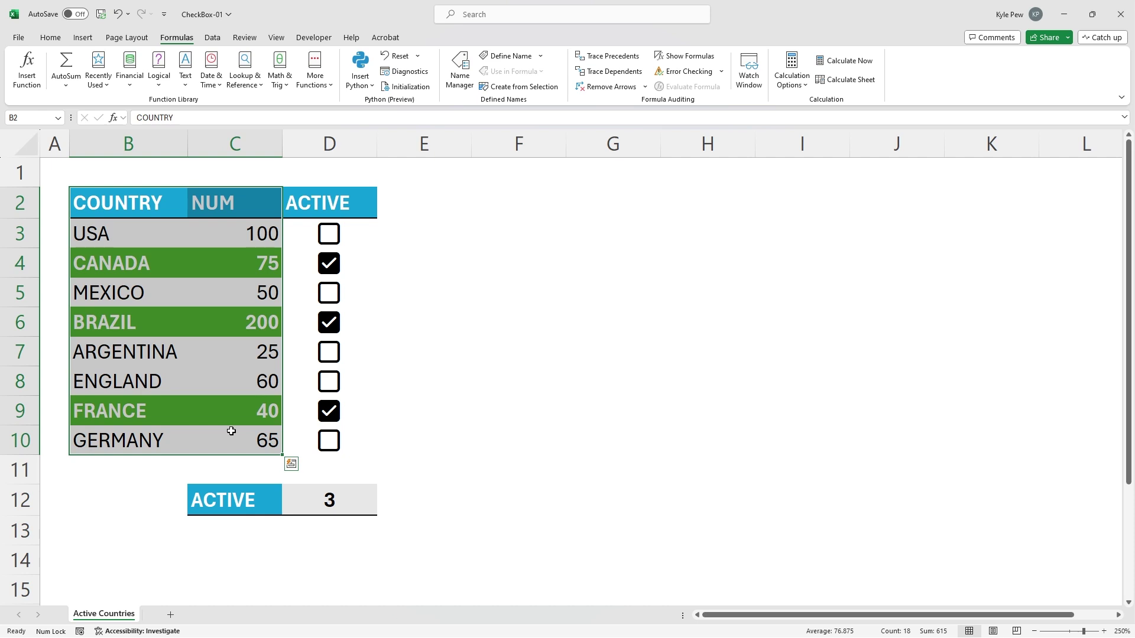
pyautogui.click(83, 38)
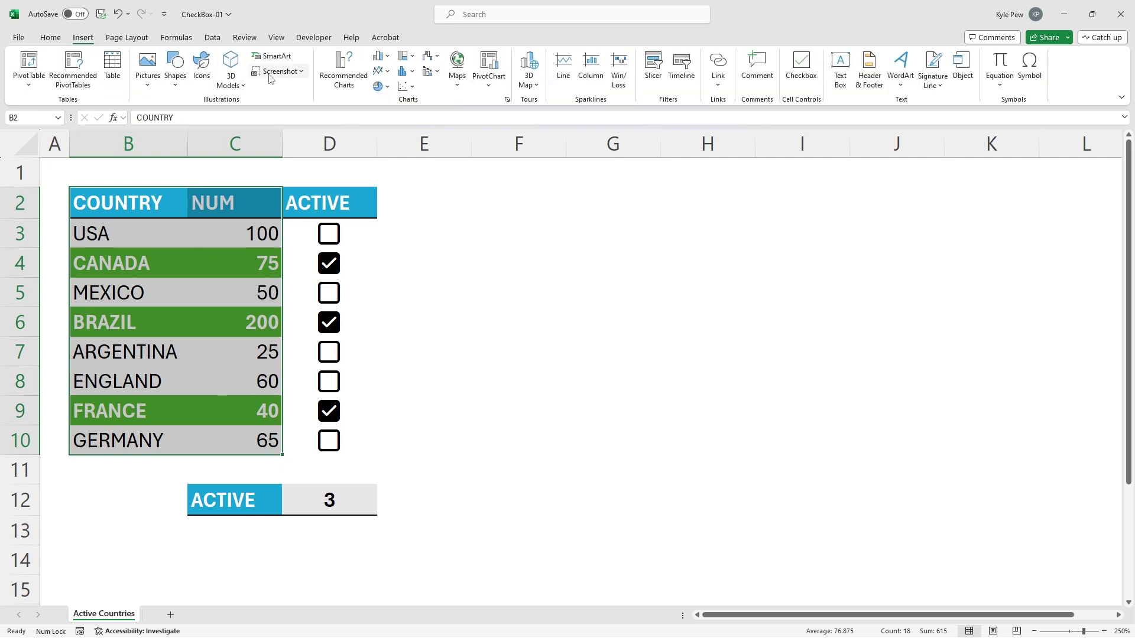
pyautogui.click(381, 85)
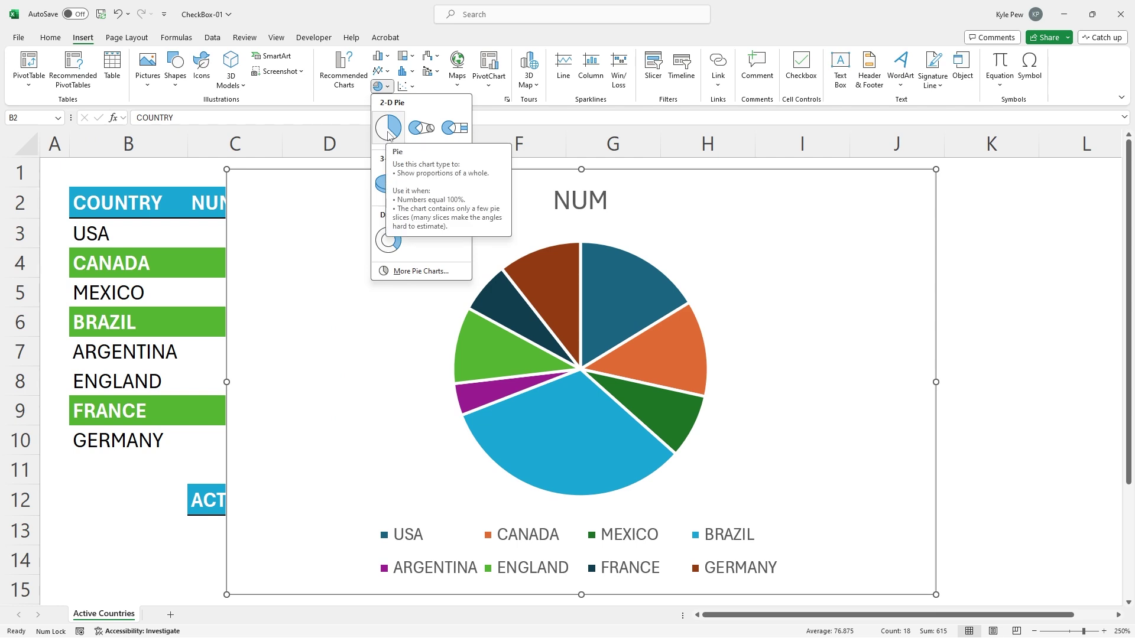
pyautogui.click(388, 127)
# Move the pie chart beside the table, shrink it to fit there, and delete its NUM title.
pyautogui.moveTo(292, 213); pyautogui.dragTo(461, 222)
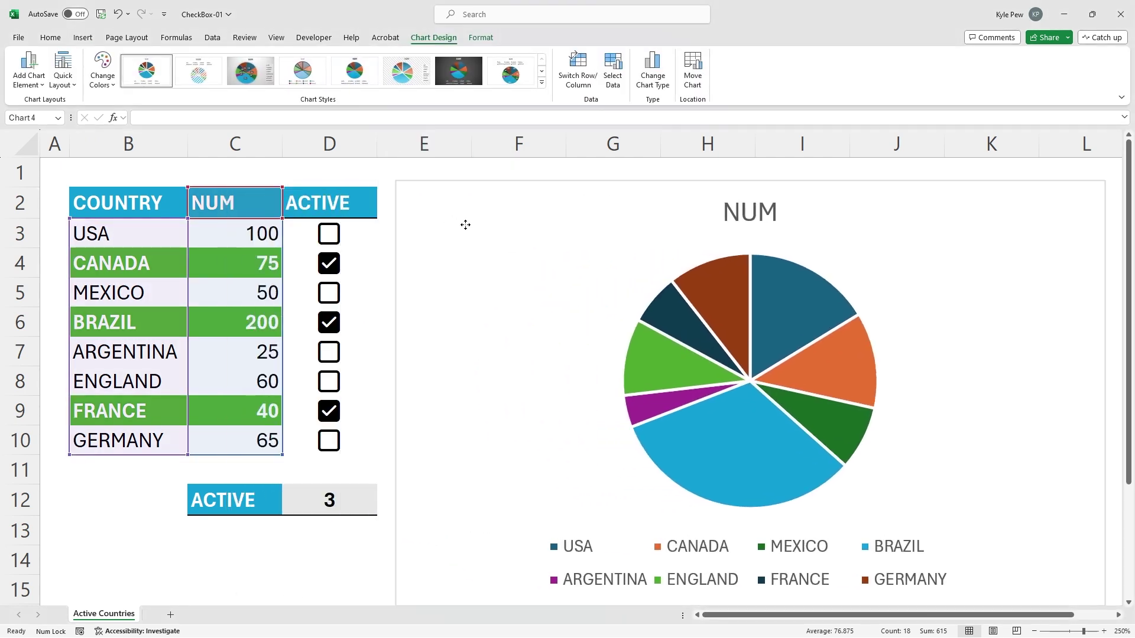
pyautogui.moveTo(393, 182); pyautogui.dragTo(416, 218)
pyautogui.click(683, 217)
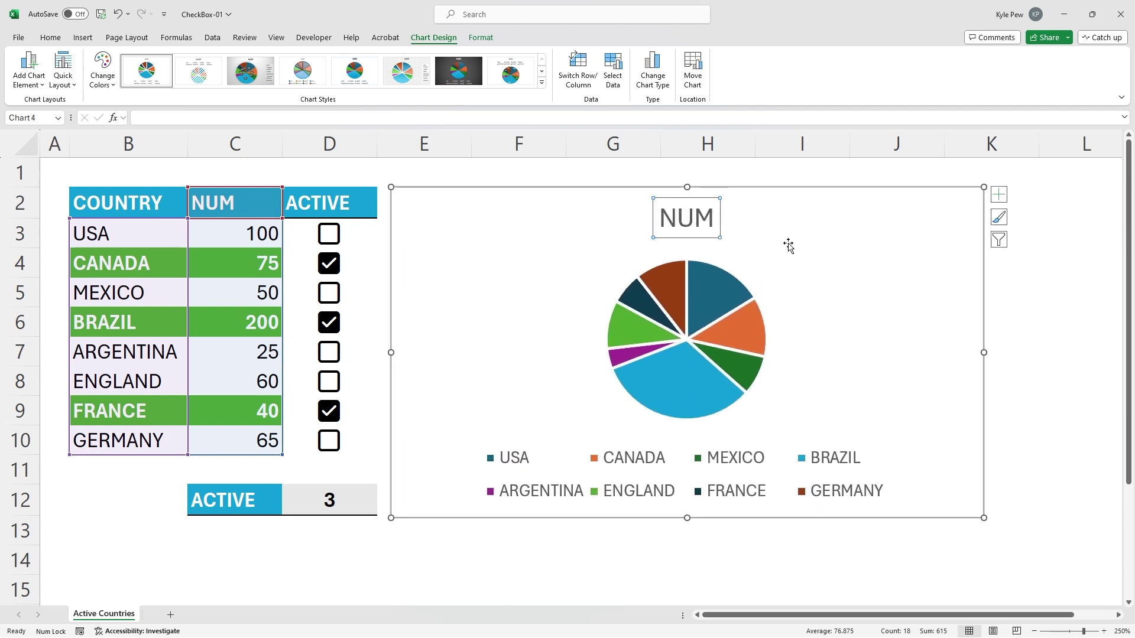
pyautogui.press('Delete')
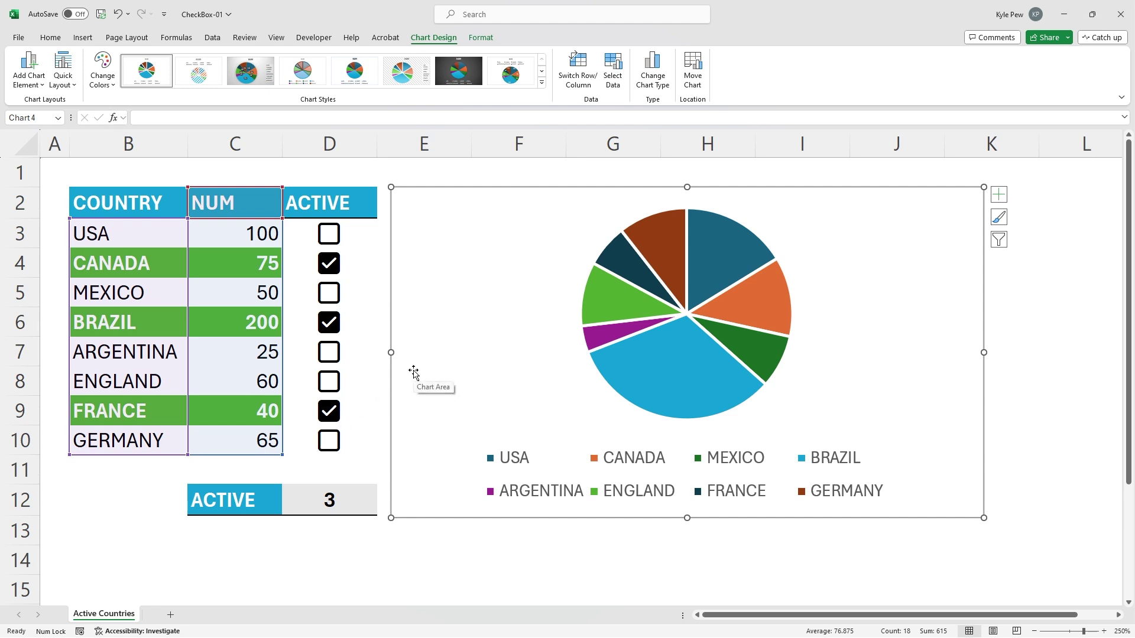
# Open the pie chart's data source settings and examine the cell range behind the NUM series values.
pyautogui.rightClick(464, 324)
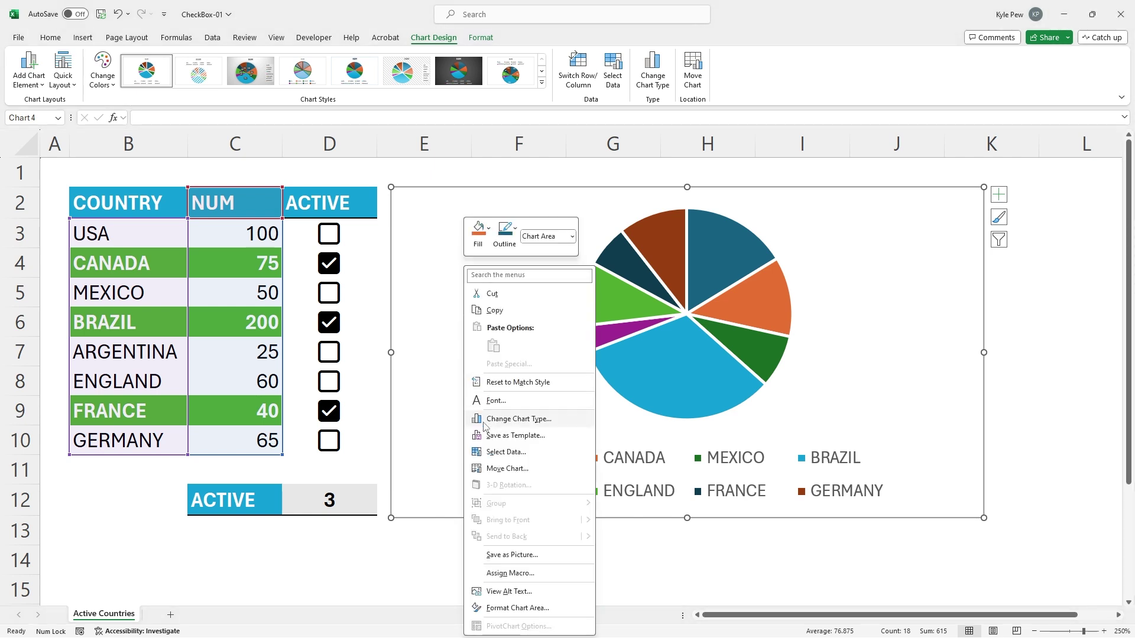
pyautogui.click(494, 453)
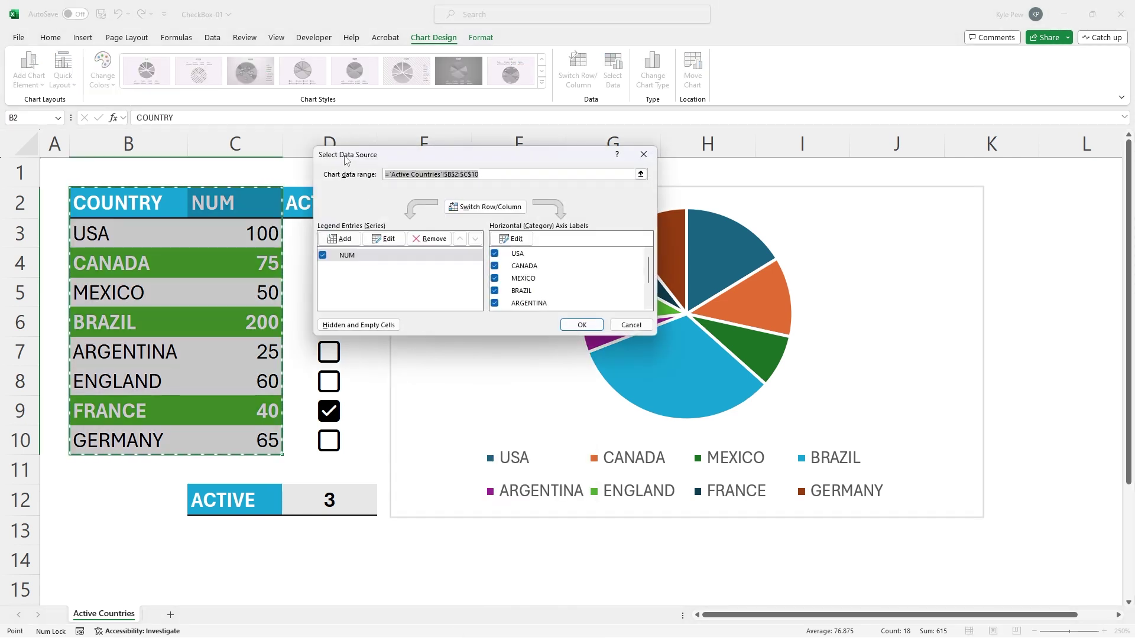
pyautogui.moveTo(350, 159); pyautogui.dragTo(198, 160)
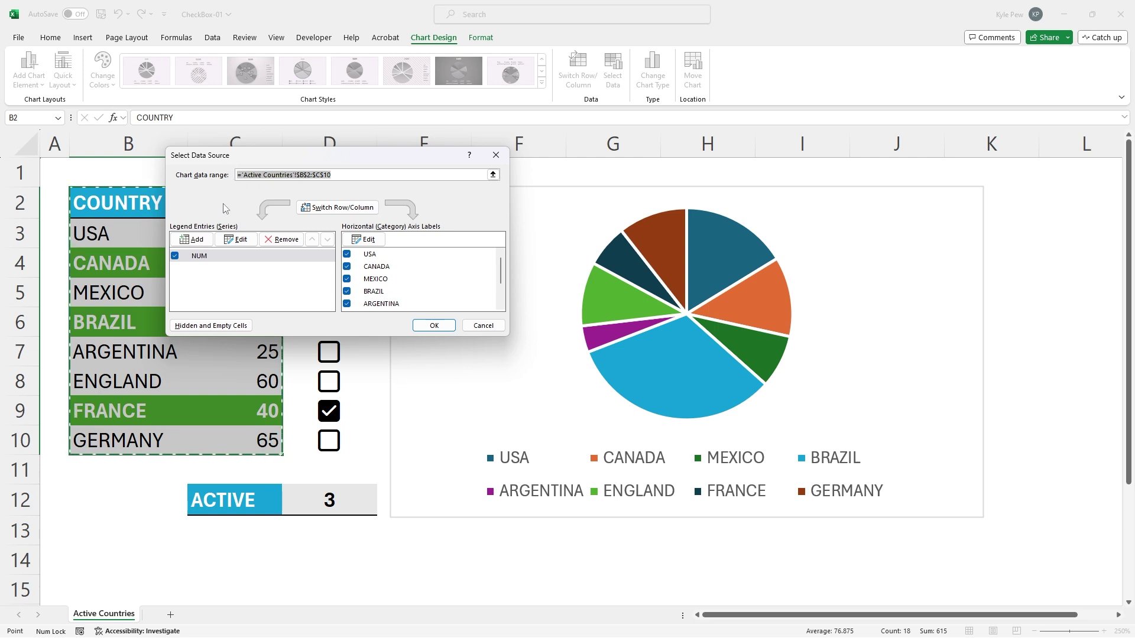
pyautogui.click(202, 257)
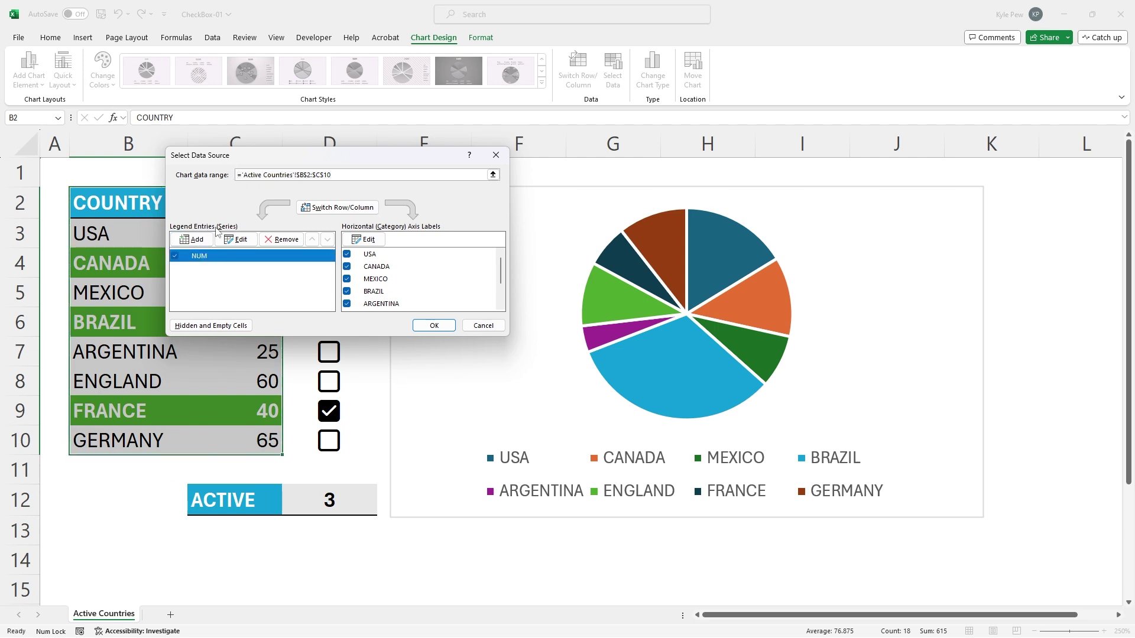
pyautogui.moveTo(223, 155); pyautogui.dragTo(335, 69)
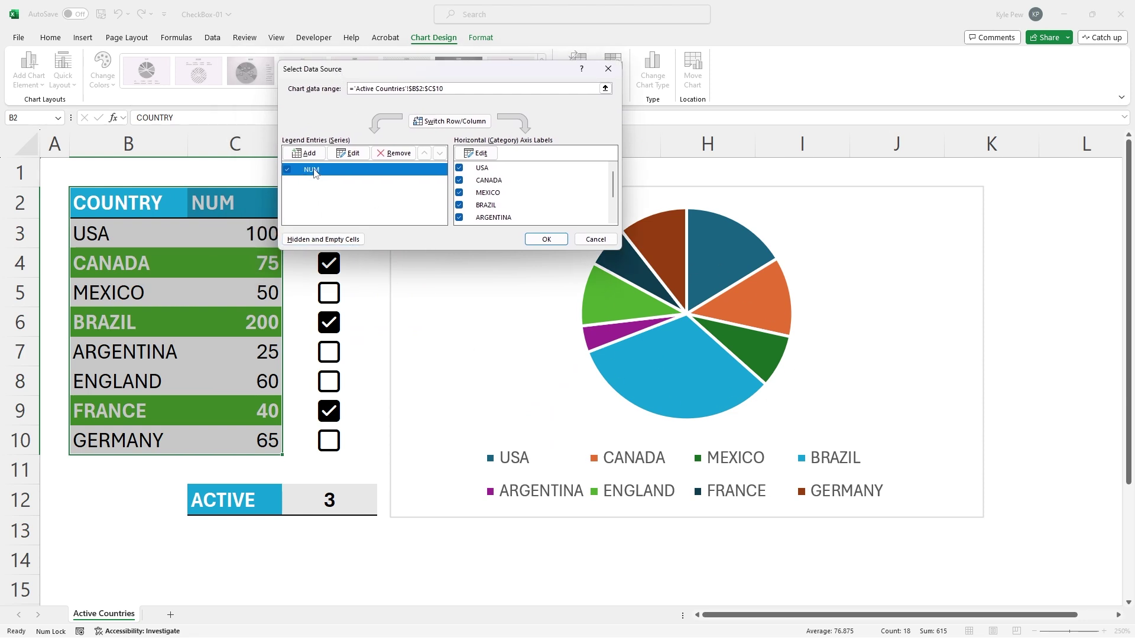
pyautogui.click(353, 153)
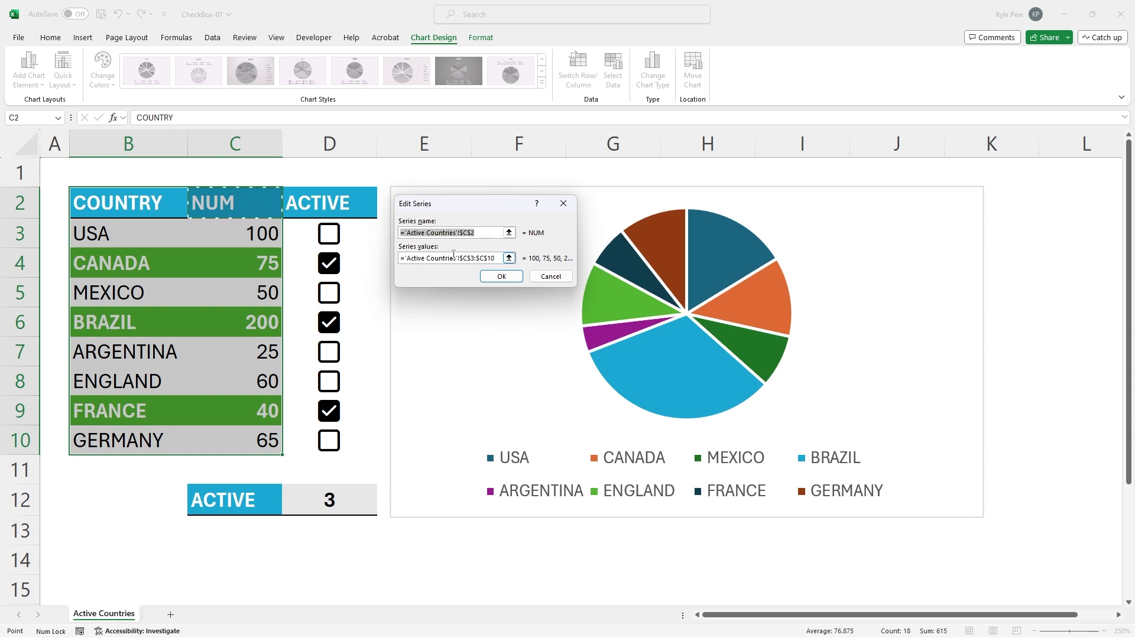
pyautogui.moveTo(463, 260); pyautogui.dragTo(496, 264)
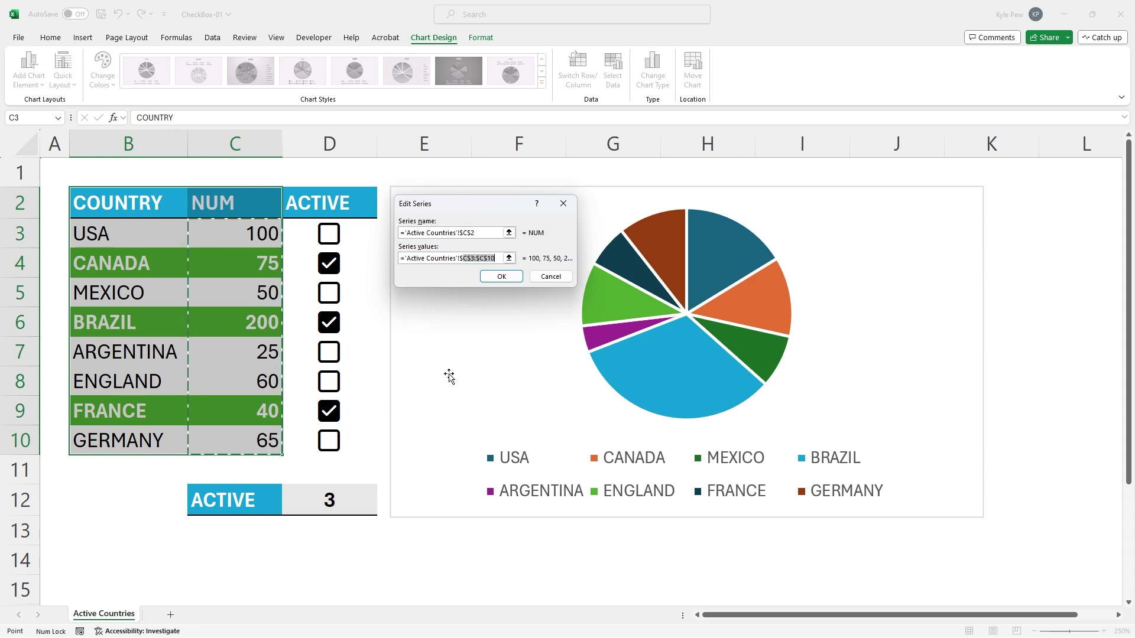
pyautogui.click(500, 278)
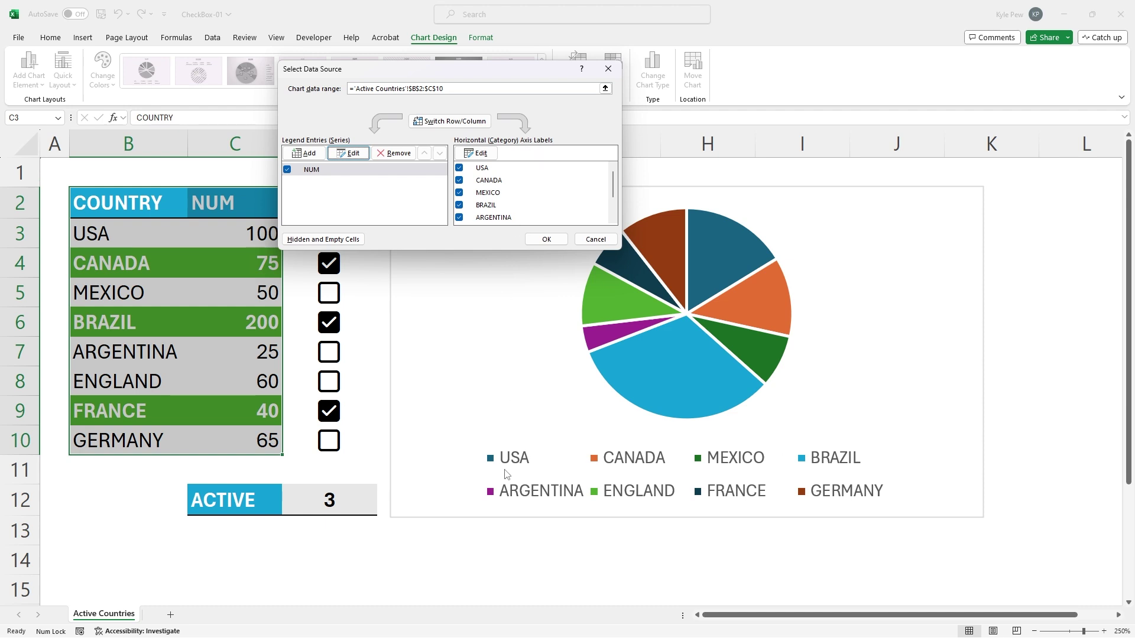
# Examine the chart's category axis label range and leave the data source settings without changes.
pyautogui.click(477, 153)
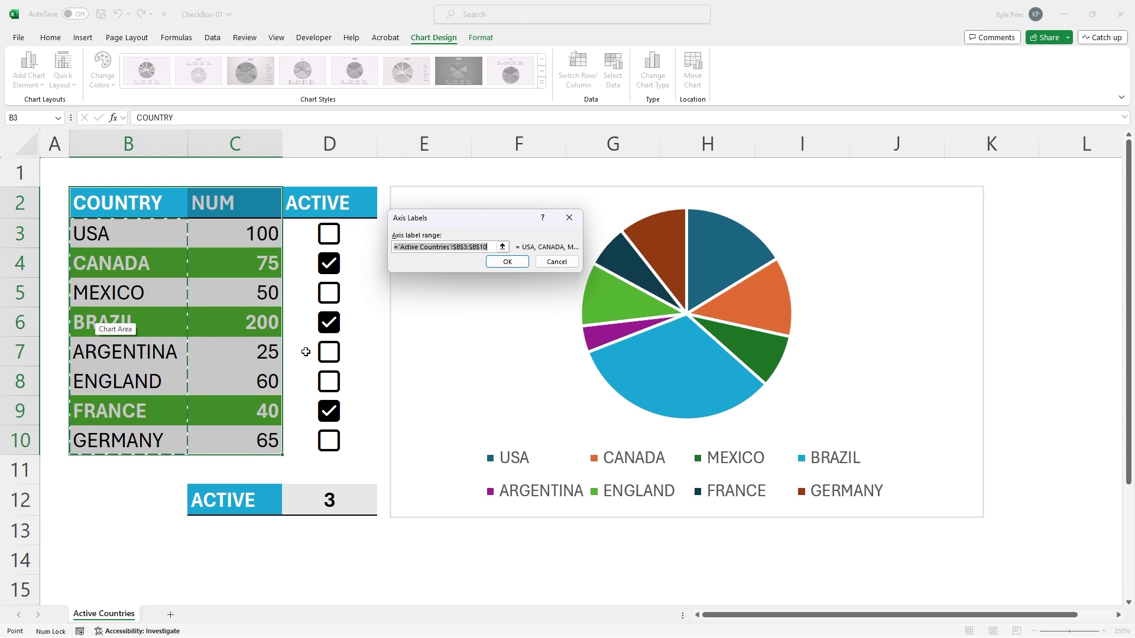
pyautogui.click(547, 262)
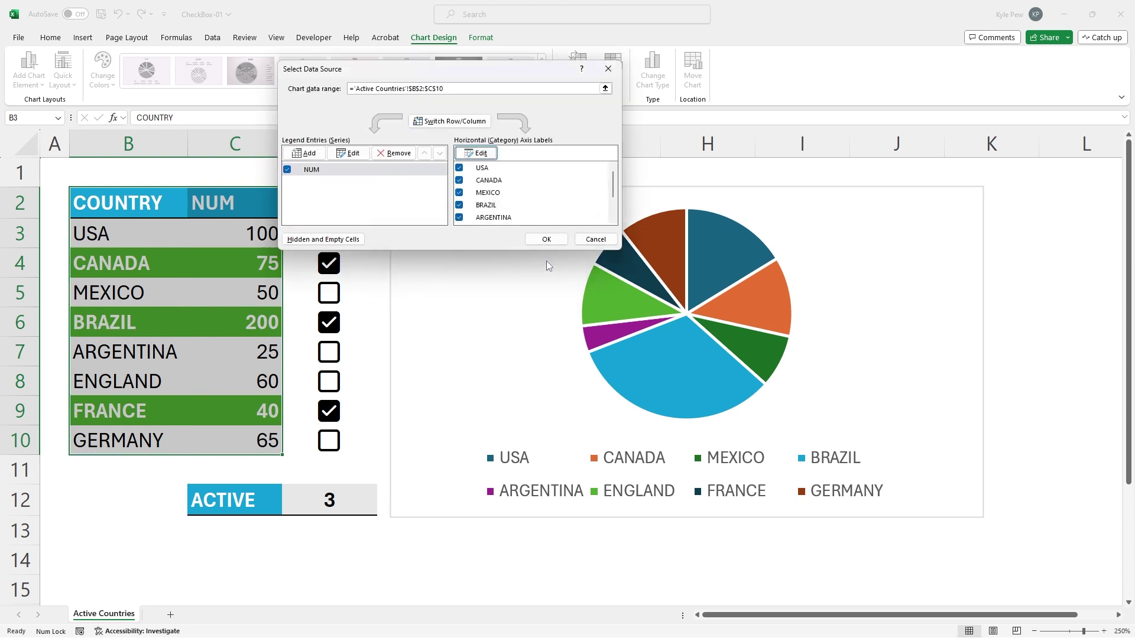
pyautogui.click(594, 239)
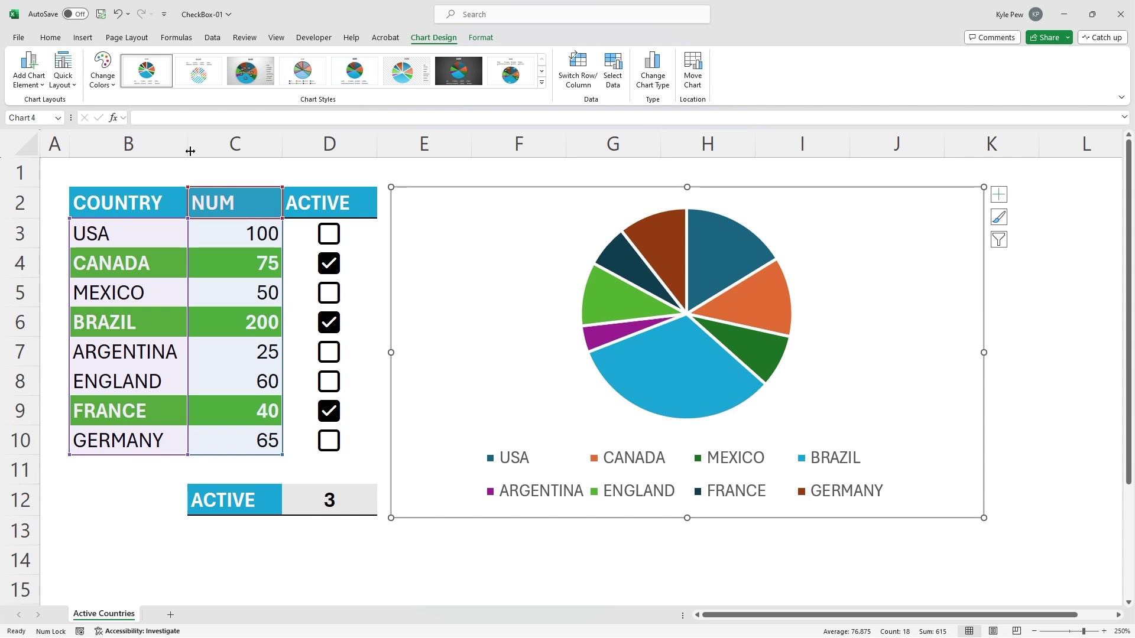
# Create a new workbook-scoped defined name called CountryNum.
pyautogui.click(169, 38)
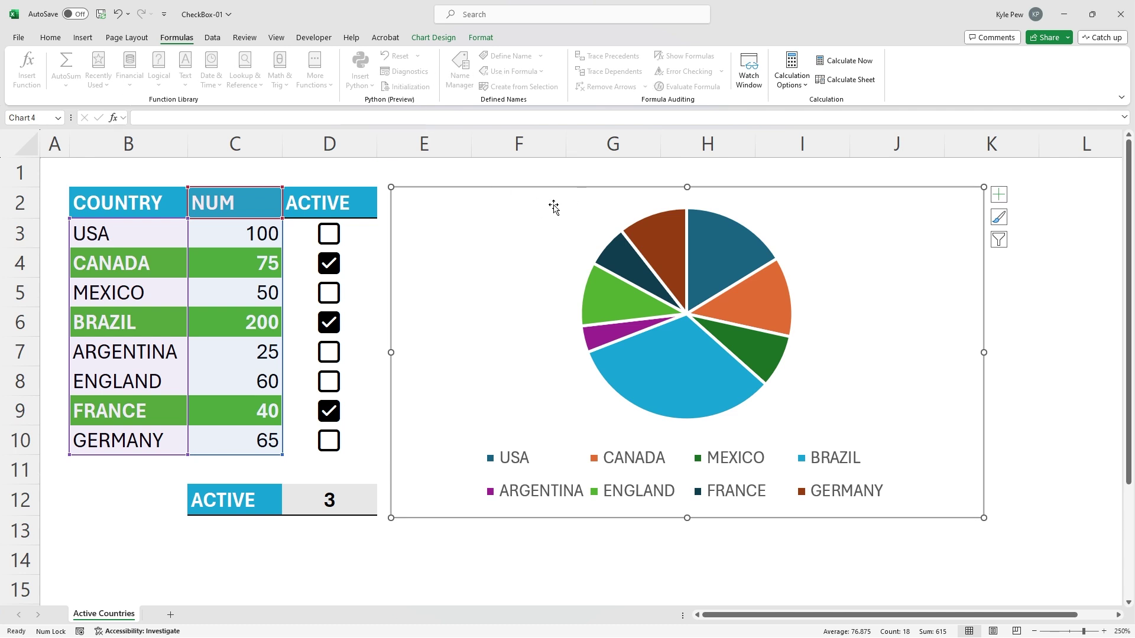
pyautogui.click(213, 232)
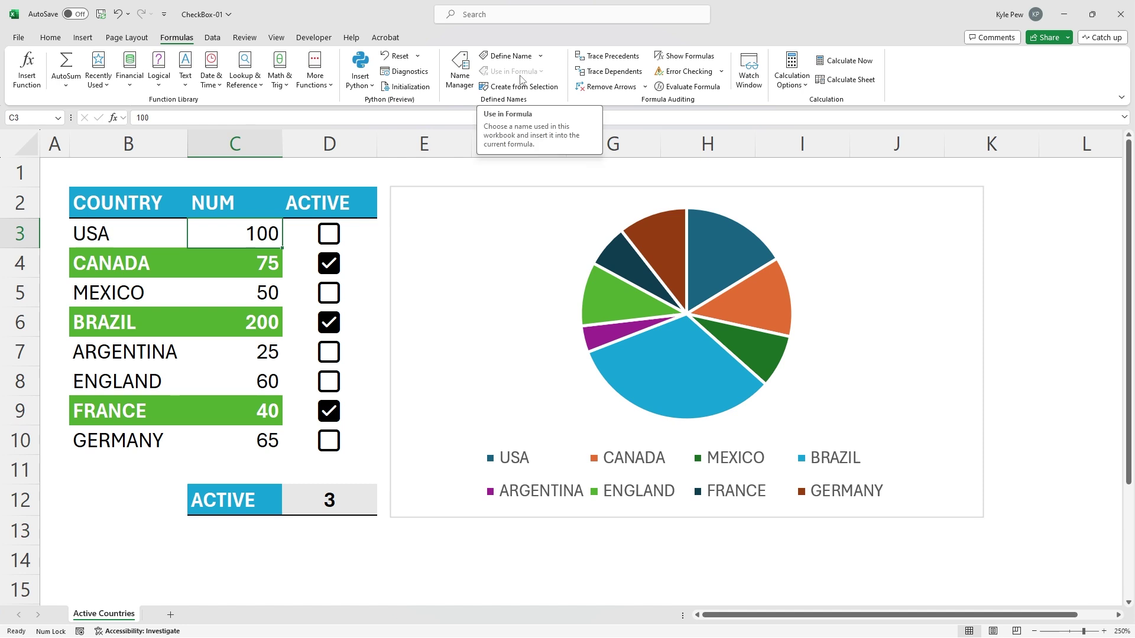
pyautogui.click(461, 89)
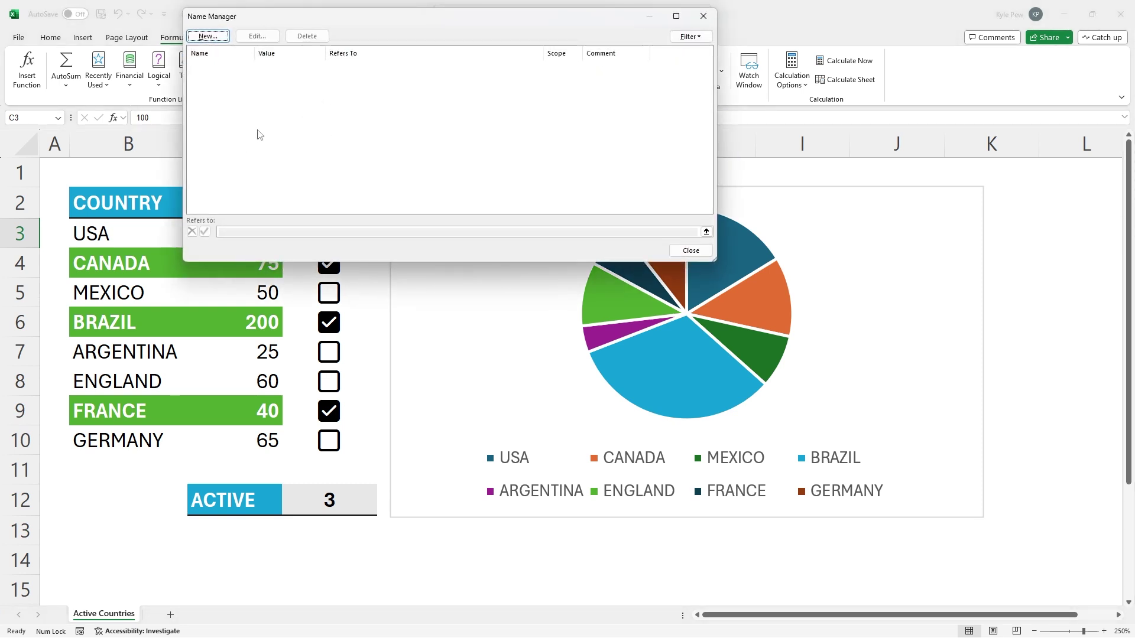
pyautogui.click(208, 36)
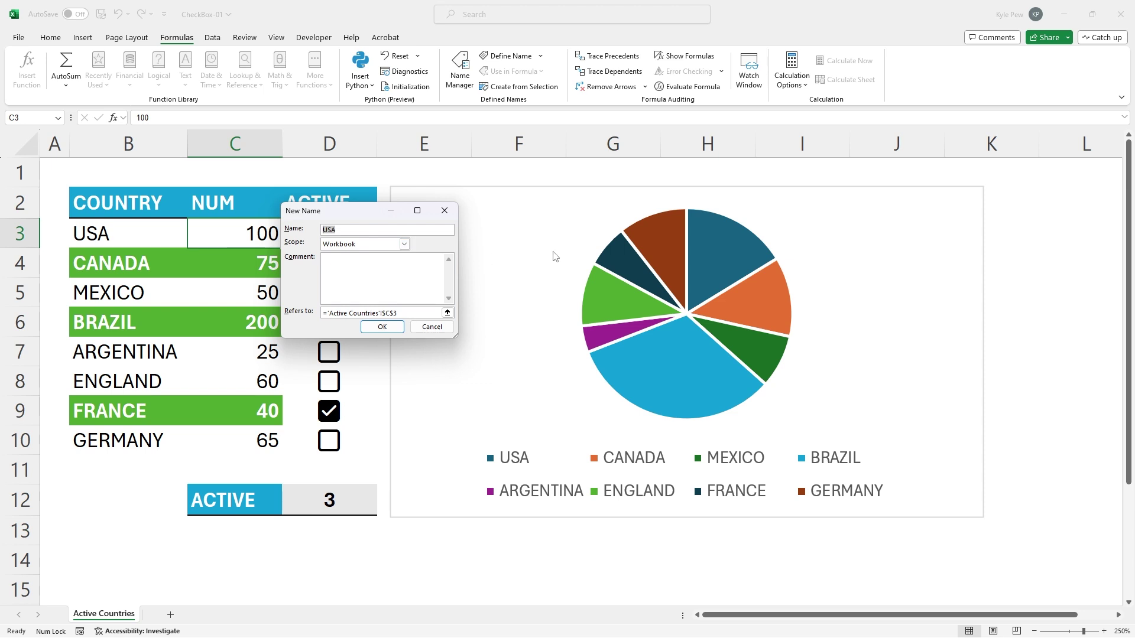
pyautogui.write('CountryNum')
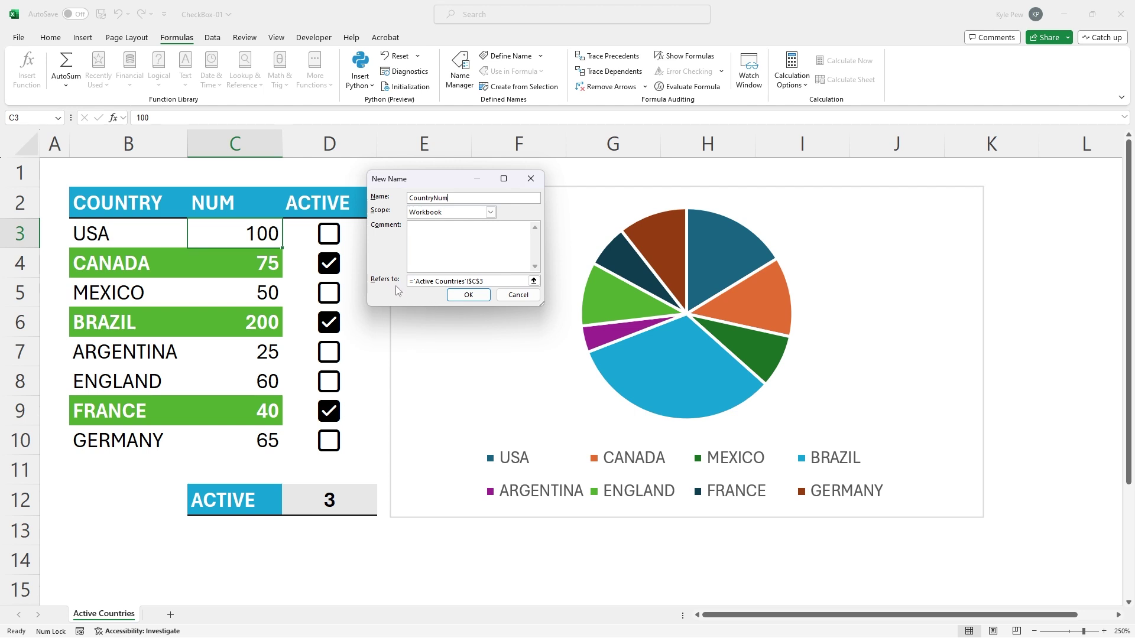
# Make CountryNum refer to =FILTER('Active Countries'!$C$3:$C$10,'Active Countries'!$D$3:$D$10=TRUE) and save the name.
pyautogui.moveTo(489, 281); pyautogui.dragTo(424, 285)
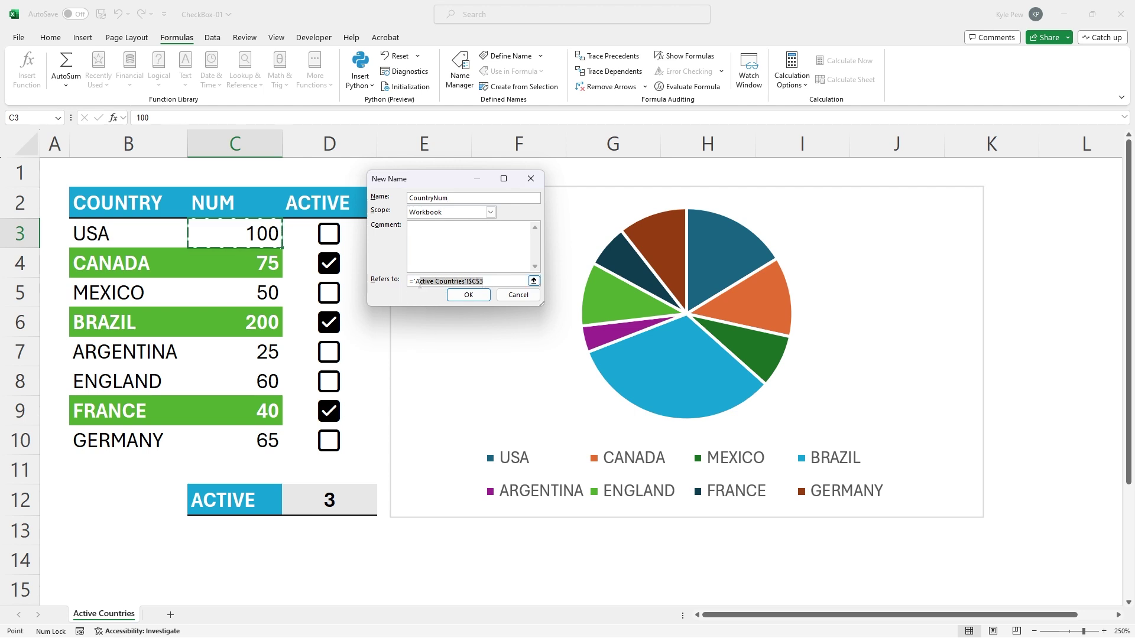
pyautogui.press('BackSpace')
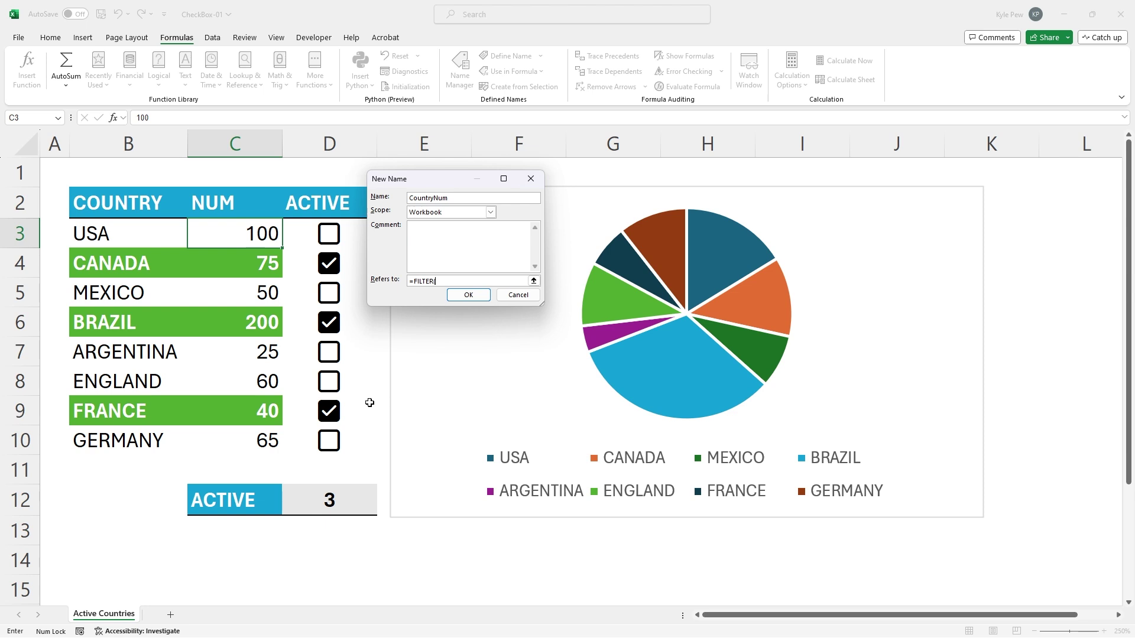
pyautogui.write('(')
pyautogui.moveTo(228, 233); pyautogui.dragTo(228, 438)
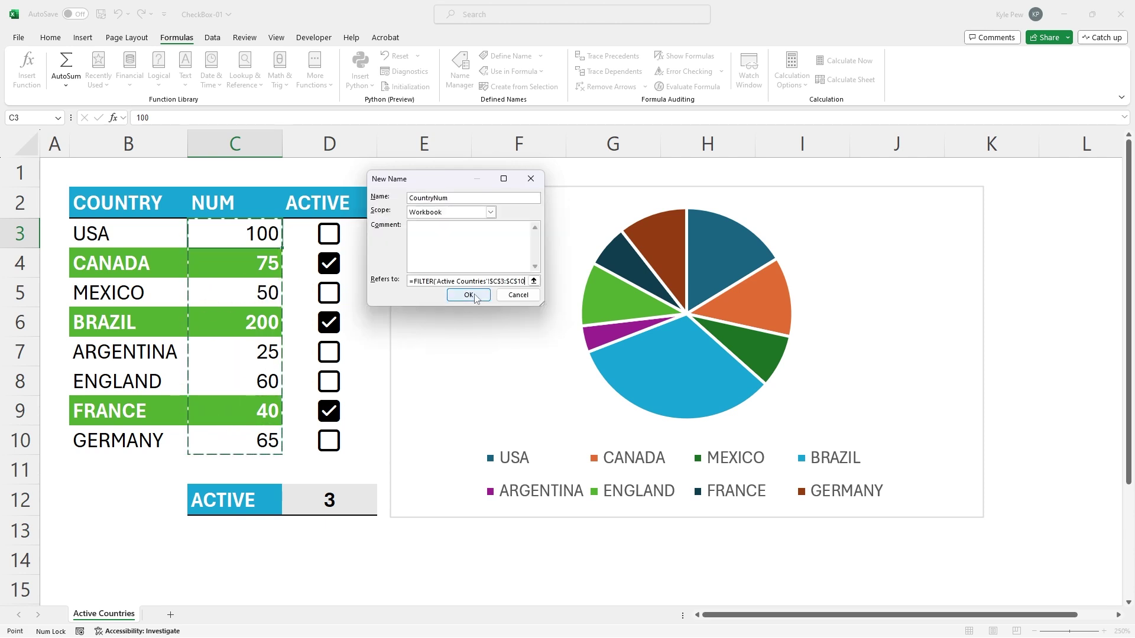
pyautogui.write(',')
pyautogui.moveTo(302, 230); pyautogui.dragTo(312, 442)
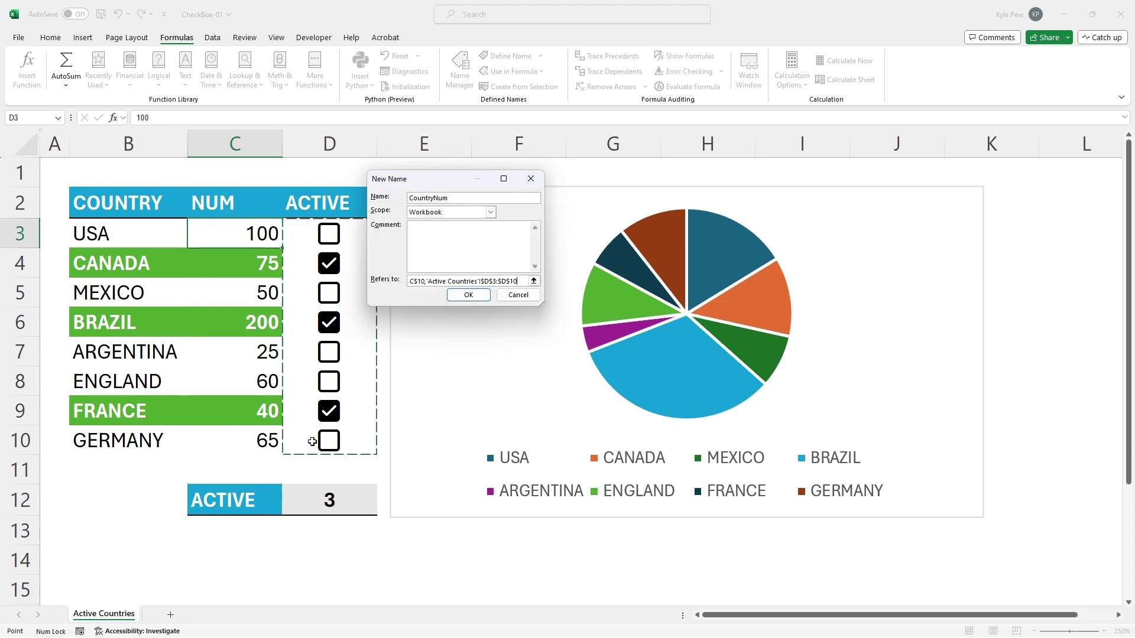
pyautogui.write('=TRUE)')
pyautogui.moveTo(542, 304); pyautogui.dragTo(772, 341)
pyautogui.hotkey('ctrl', 'a')
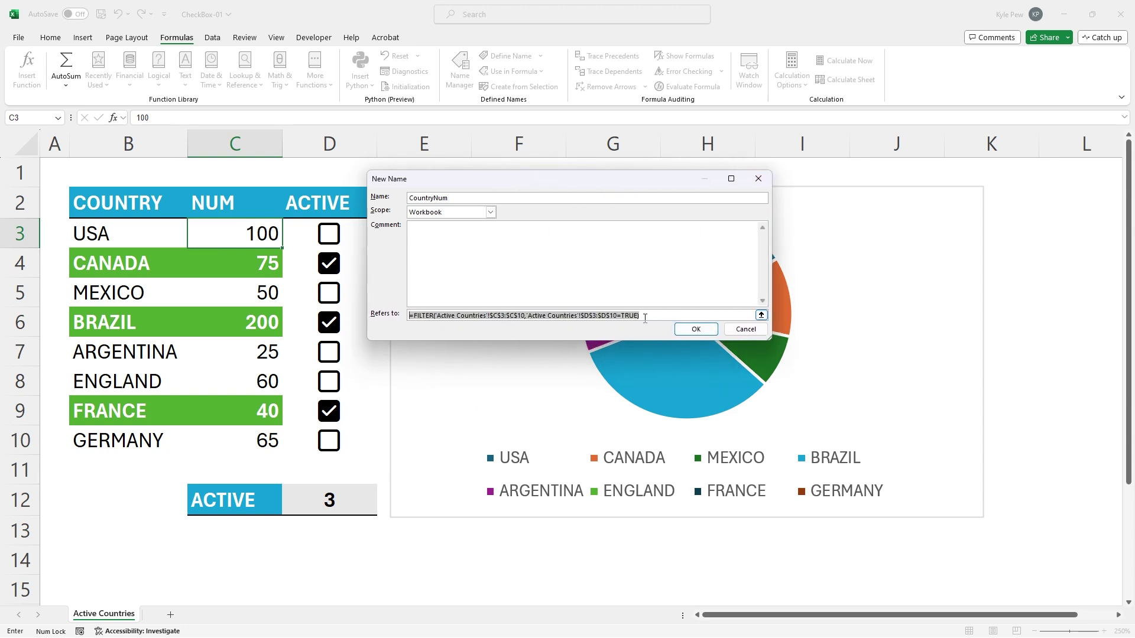
pyautogui.click(630, 317)
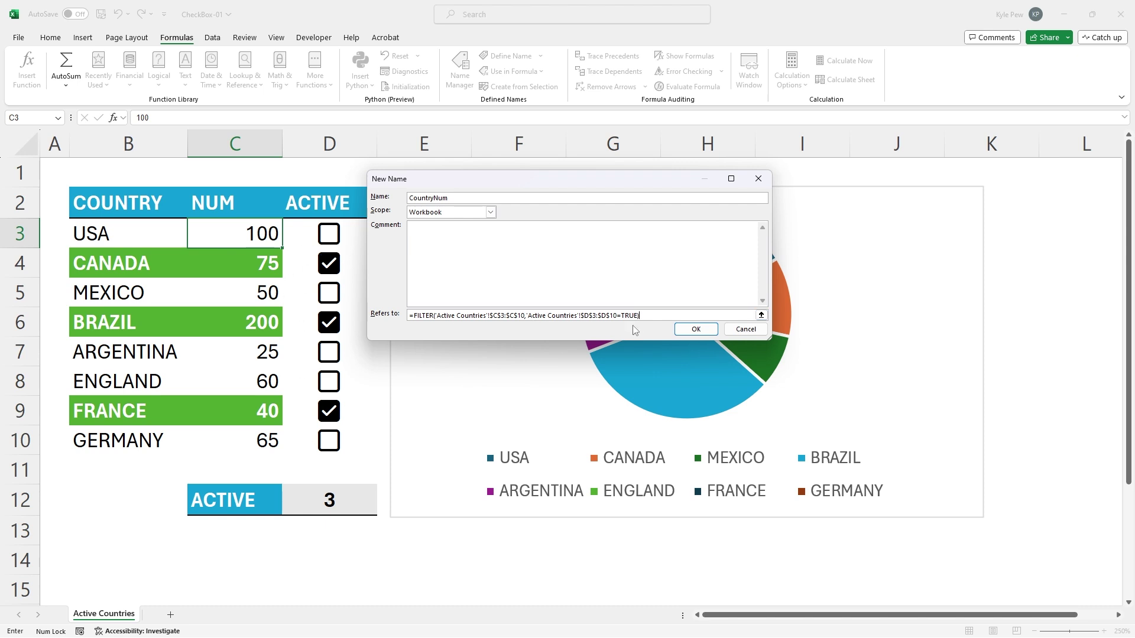
pyautogui.click(695, 329)
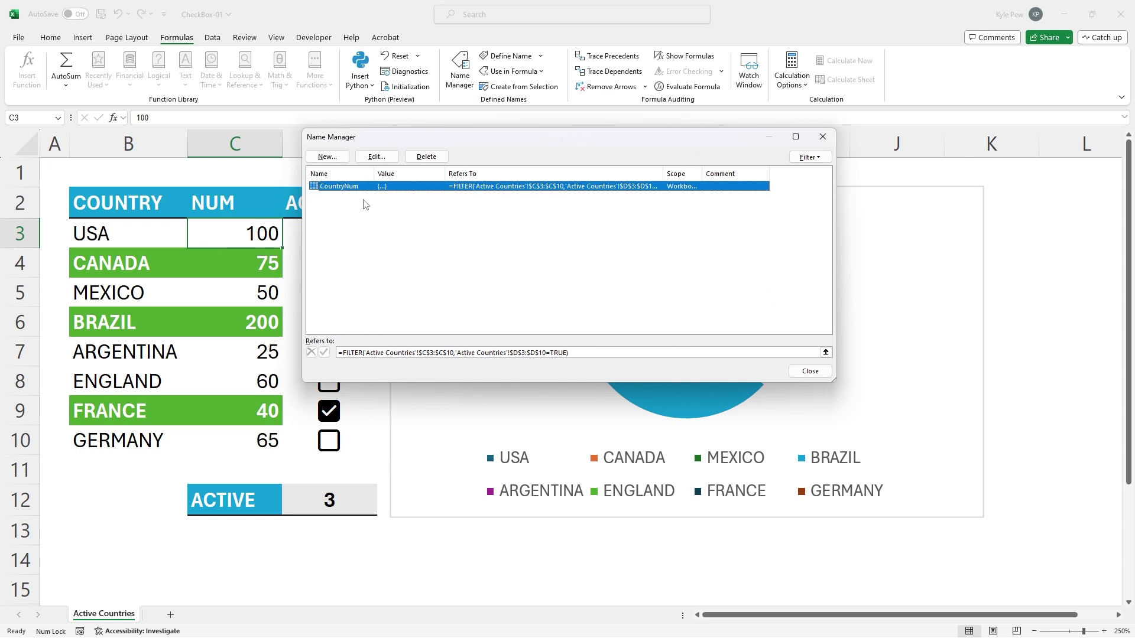
# Define a second name, CountryNames, as =FILTER('Active Countries'!$B$3:$B$10,'Active Countries'!$D$3:$D$10=TRUE).
pyautogui.click(327, 158)
pyautogui.write('CountryNames')
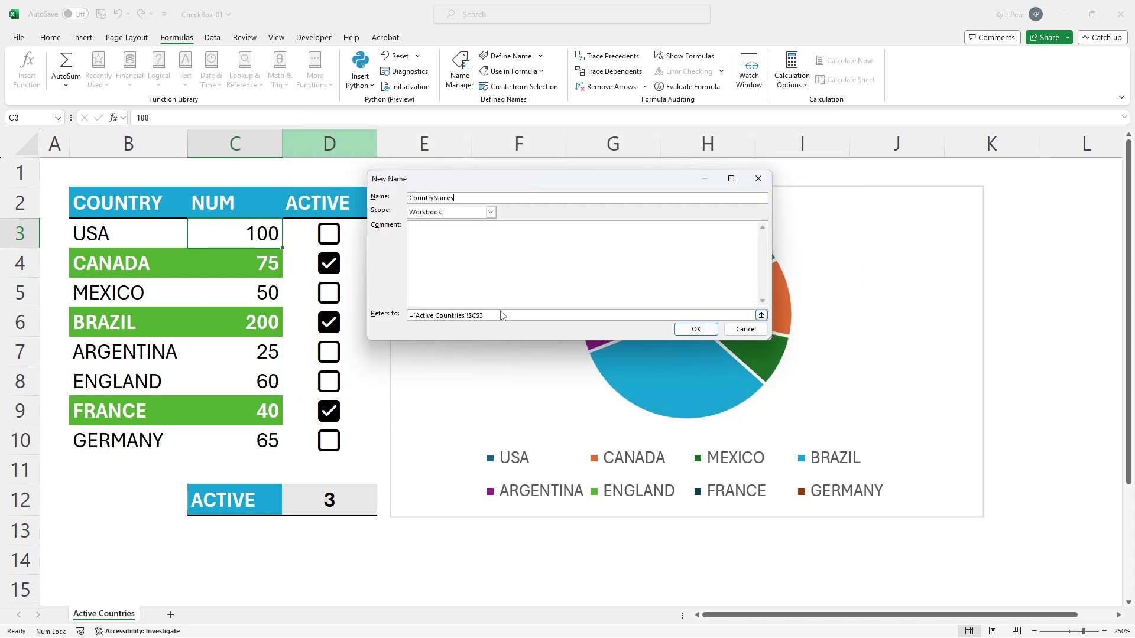
pyautogui.moveTo(500, 315); pyautogui.dragTo(414, 316)
pyautogui.press('BackSpace')
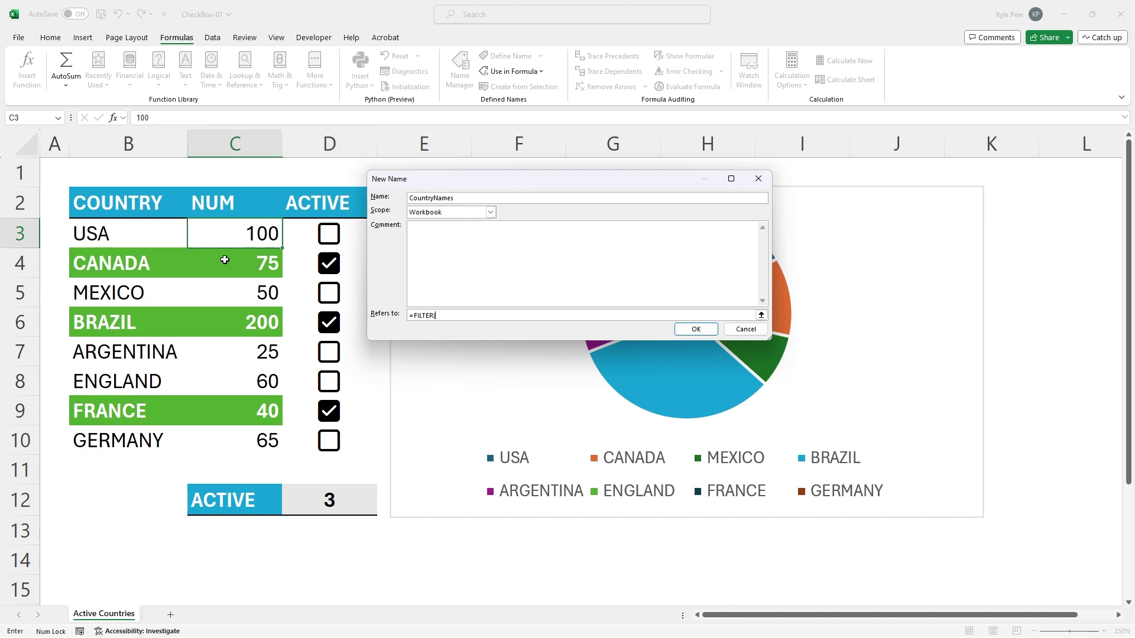
pyautogui.moveTo(112, 236); pyautogui.dragTo(113, 443)
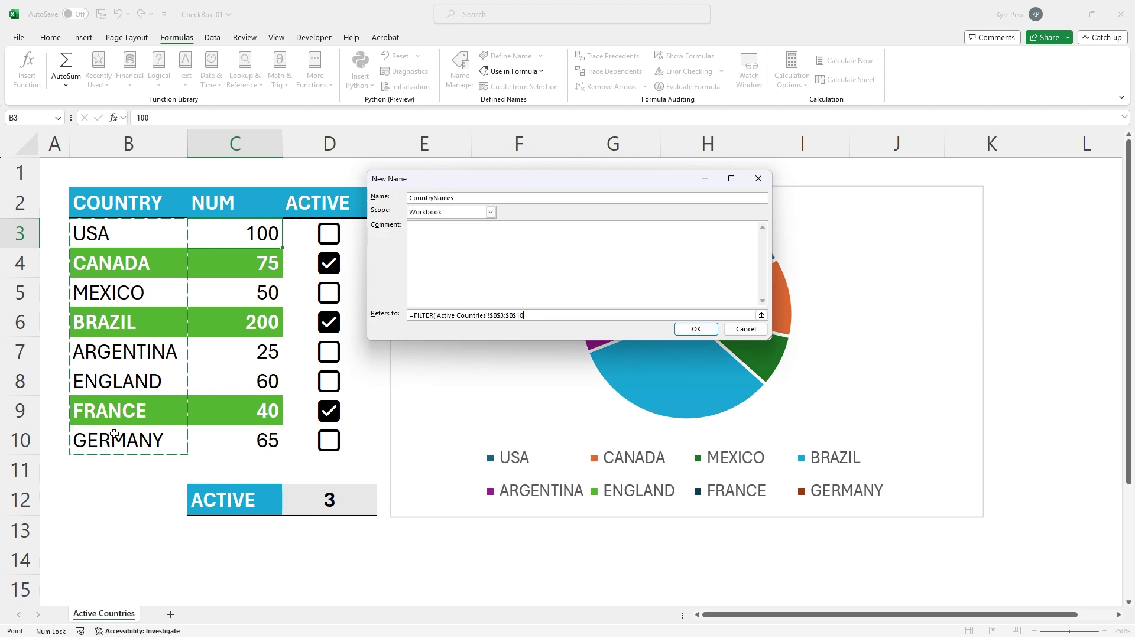
pyautogui.write(',')
pyautogui.moveTo(302, 232); pyautogui.dragTo(367, 449)
pyautogui.write('=TRUE')
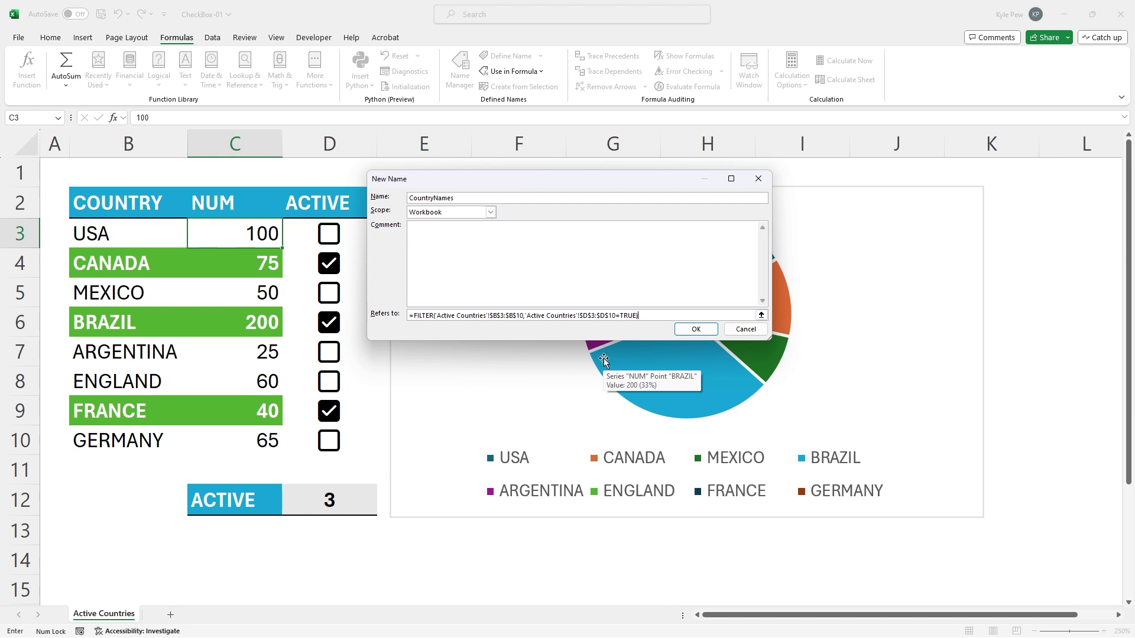
pyautogui.click(692, 329)
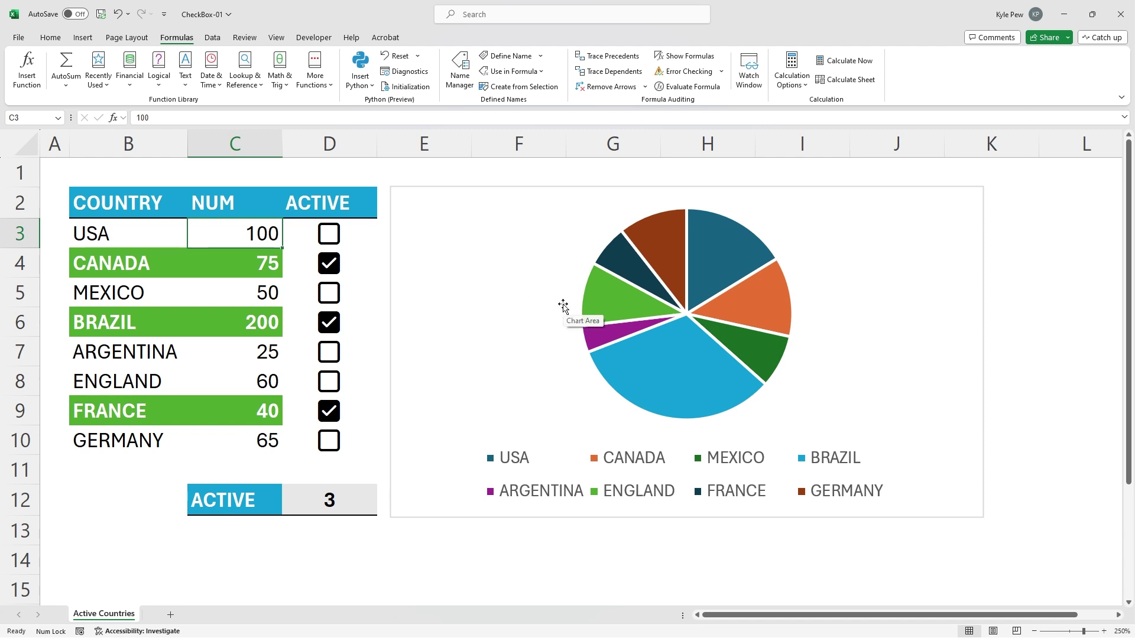
# In the pie chart's data source, replace the NUM series' cell range with the CountryNum name, keeping the 'Active Countries'! sheet reference.
pyautogui.rightClick(450, 256)
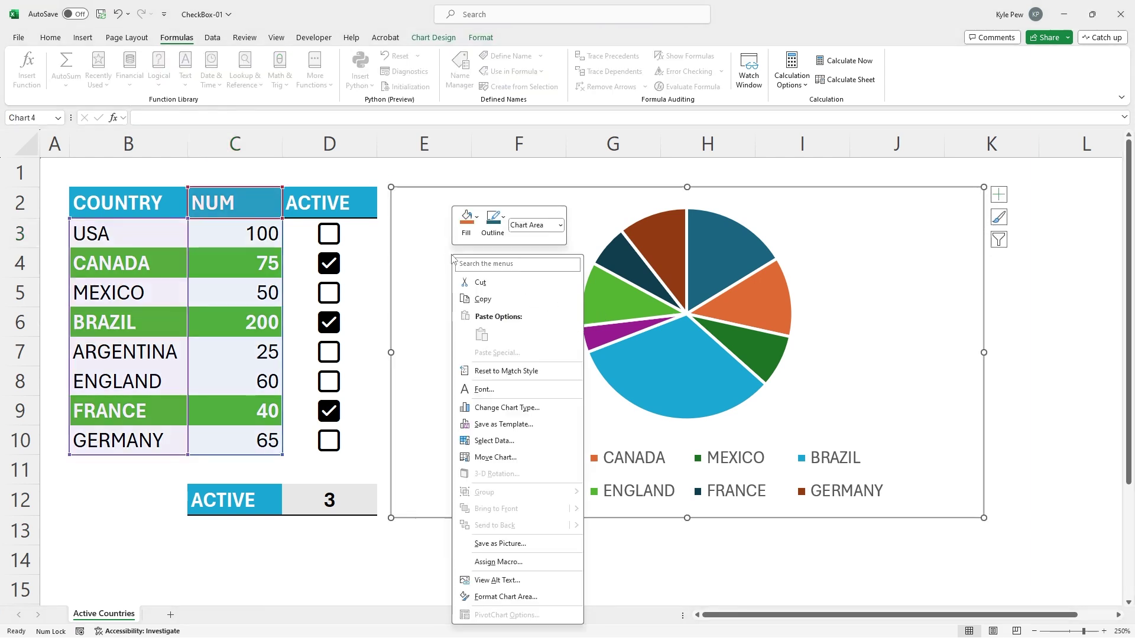
pyautogui.click(484, 440)
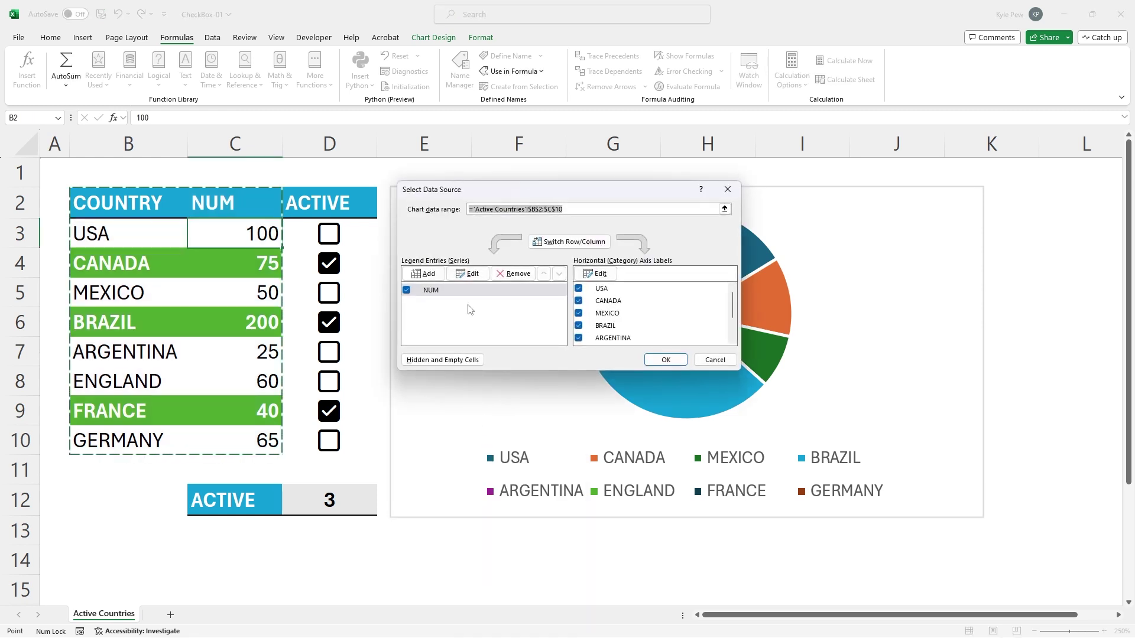
pyautogui.moveTo(443, 196); pyautogui.dragTo(267, 183)
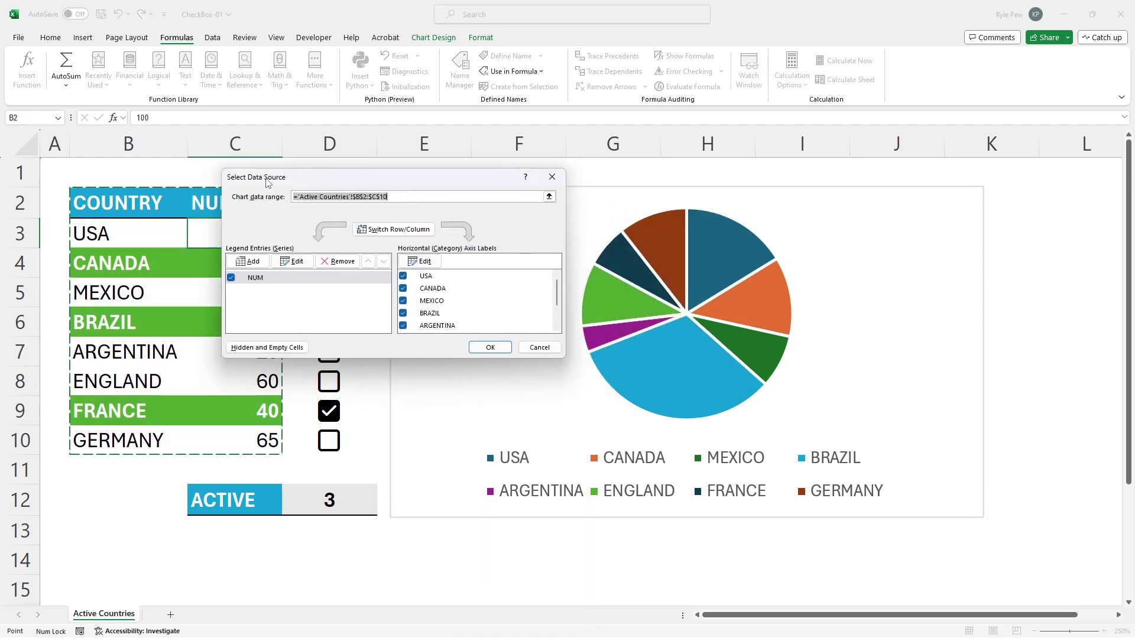
pyautogui.click(254, 278)
pyautogui.click(292, 261)
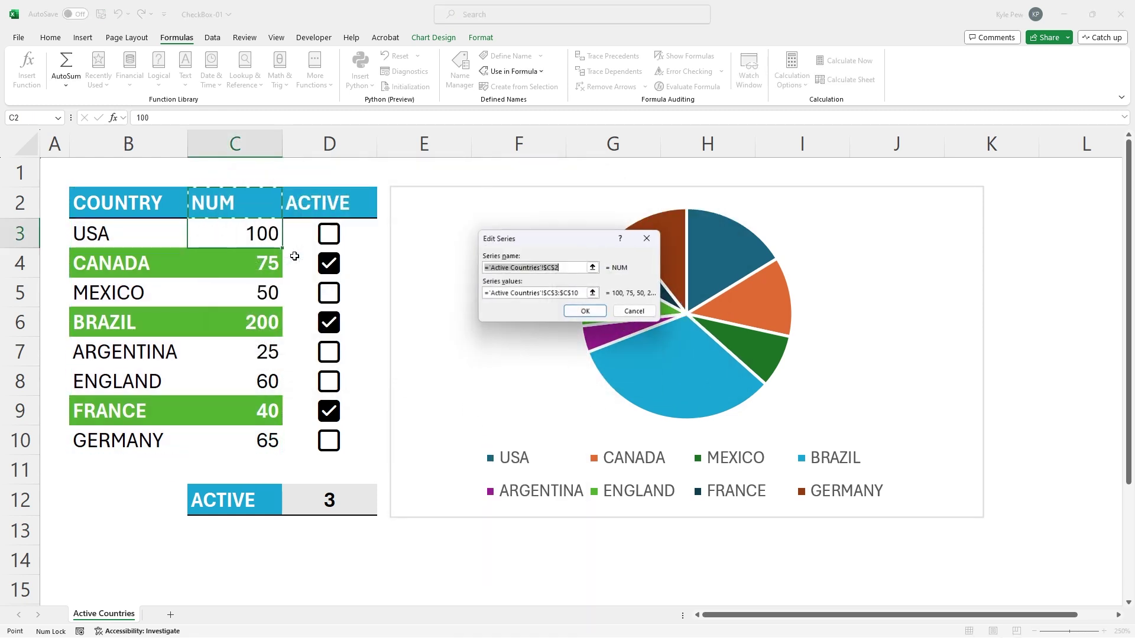
pyautogui.click(548, 294)
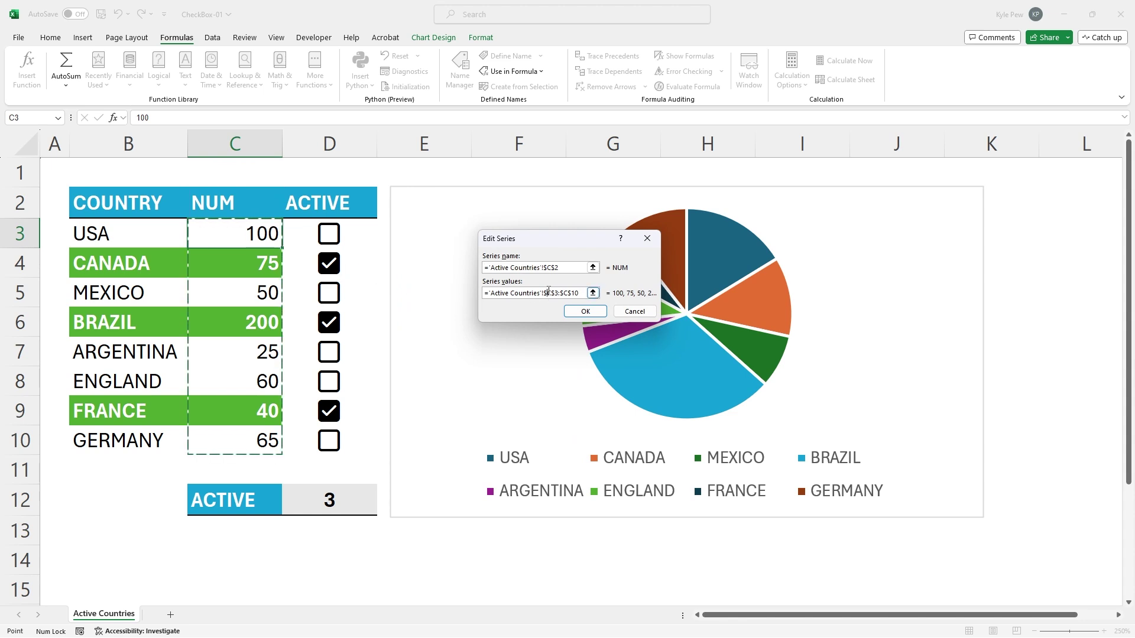
pyautogui.moveTo(547, 293); pyautogui.dragTo(603, 290)
pyautogui.press('BackSpace')
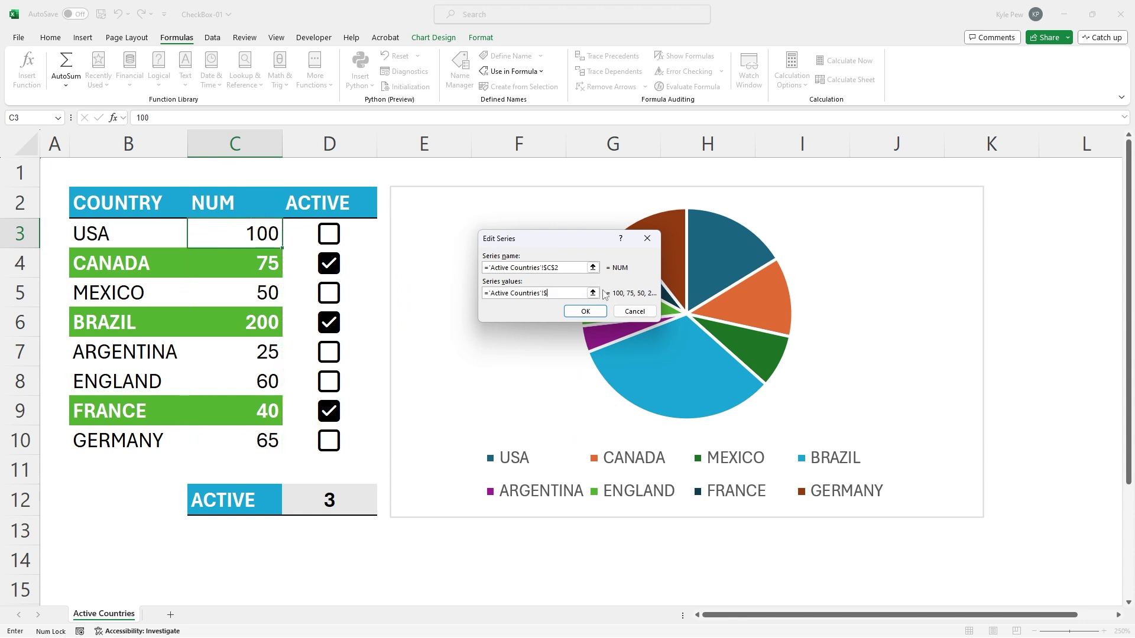
pyautogui.write('Country')
pyautogui.click(579, 310)
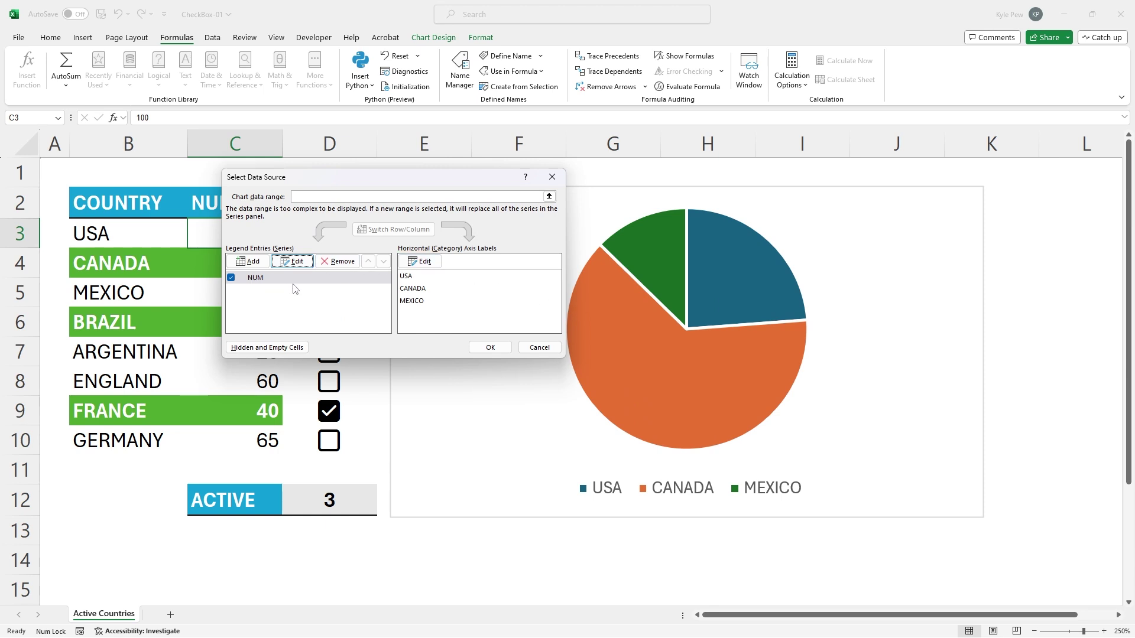
# Set the chart's category axis label range to 'Active Countries'!CountryNames and apply the data source changes.
pyautogui.click(424, 263)
pyautogui.moveTo(511, 256); pyautogui.dragTo(504, 284)
pyautogui.click(471, 285)
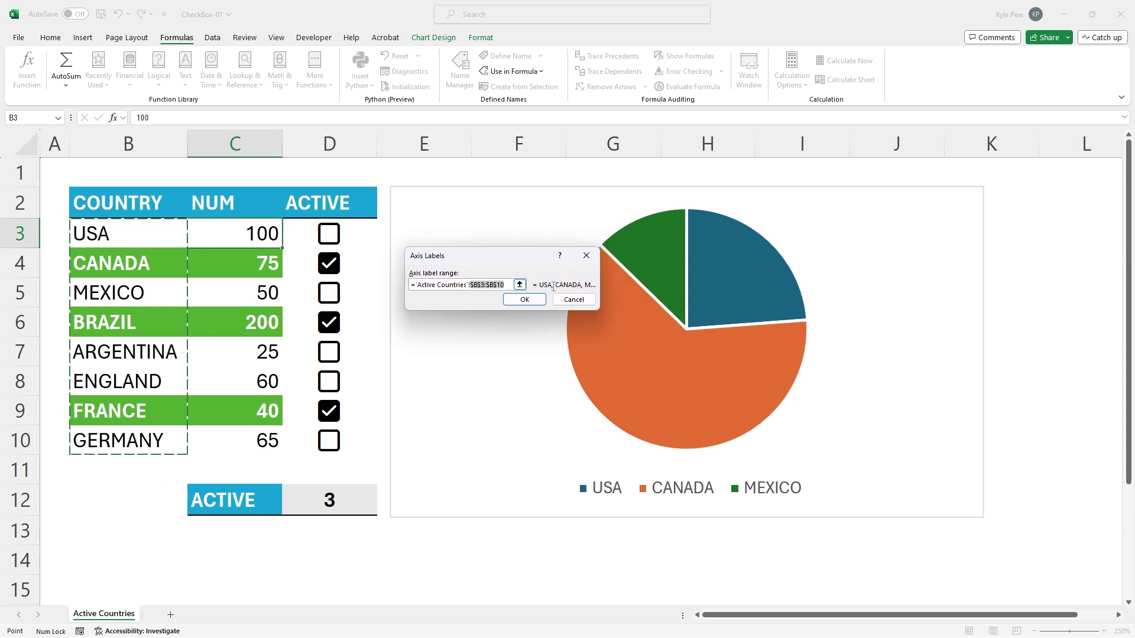
pyautogui.press('BackSpace')
pyautogui.write('CountryNames')
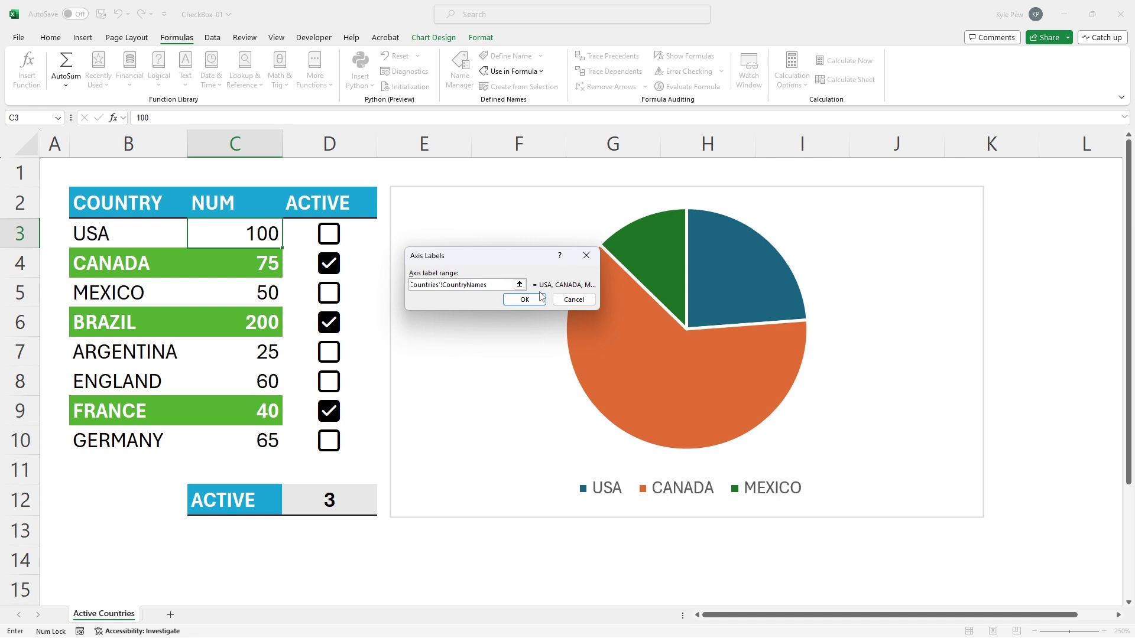
pyautogui.click(523, 300)
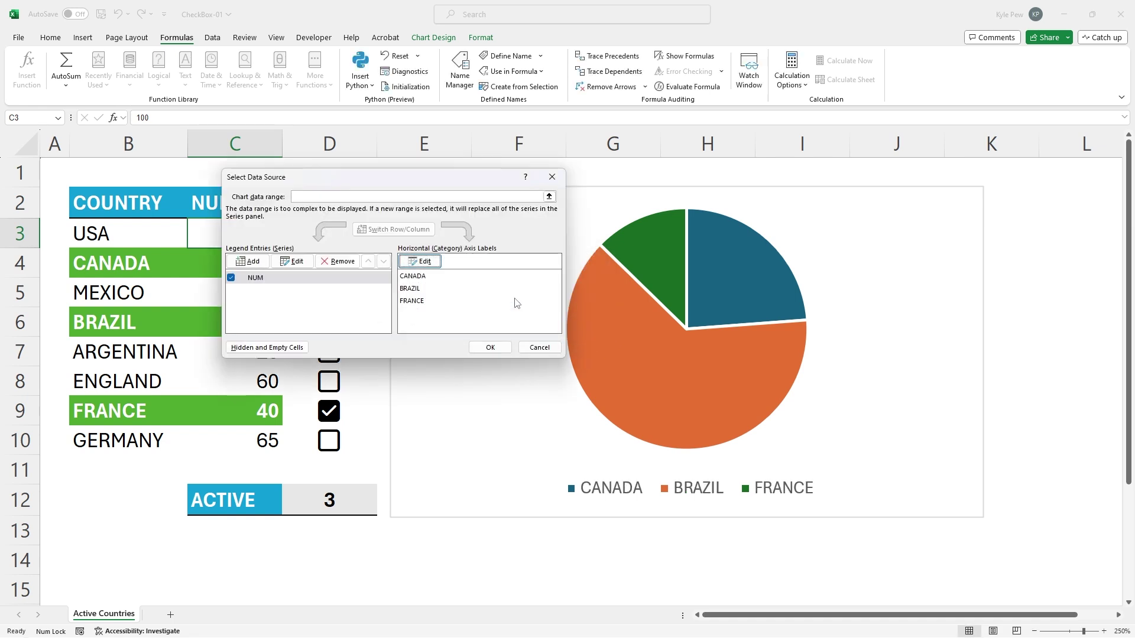
pyautogui.click(488, 348)
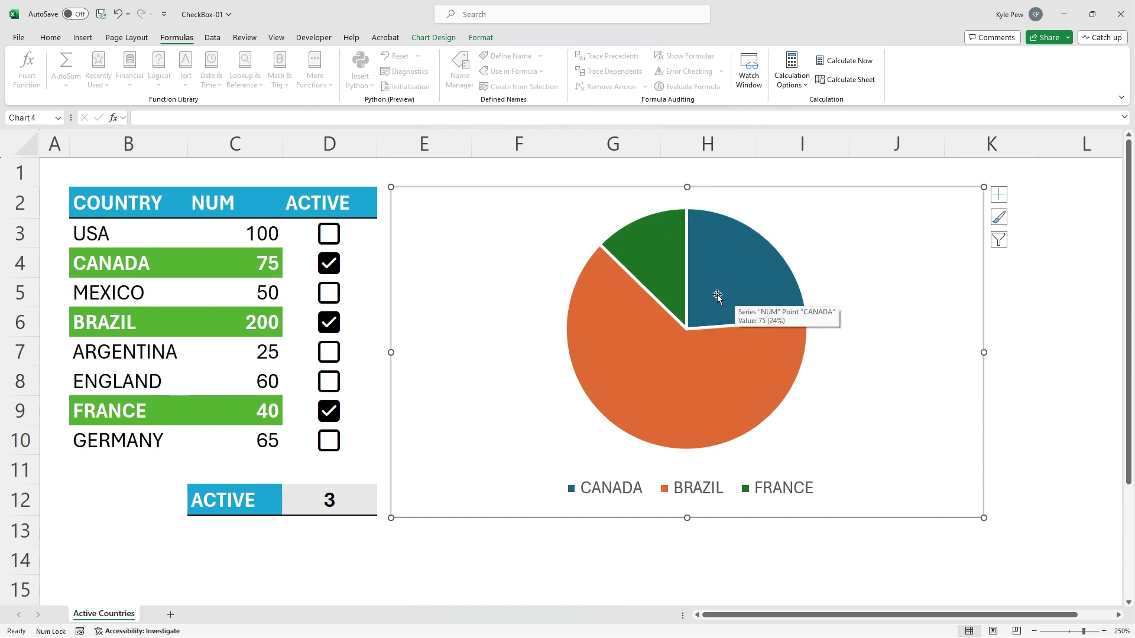
# Test the dynamic pie chart by checking MEXICO and ARGENTINA and unchecking CANADA in the ACTIVE column.
pyautogui.click(329, 293)
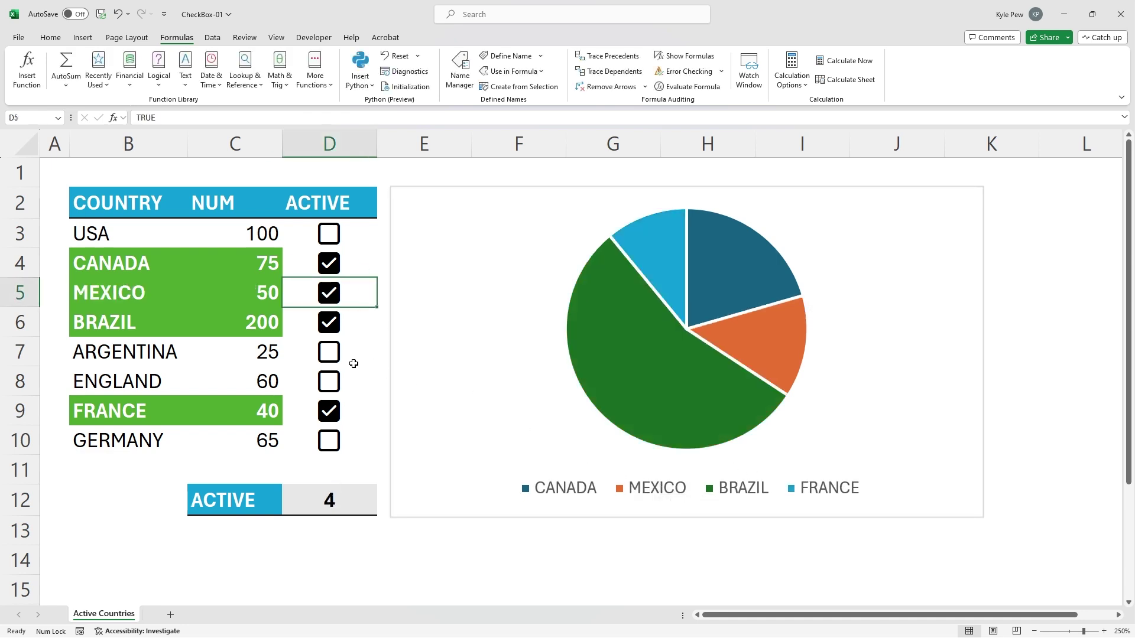
pyautogui.click(333, 360)
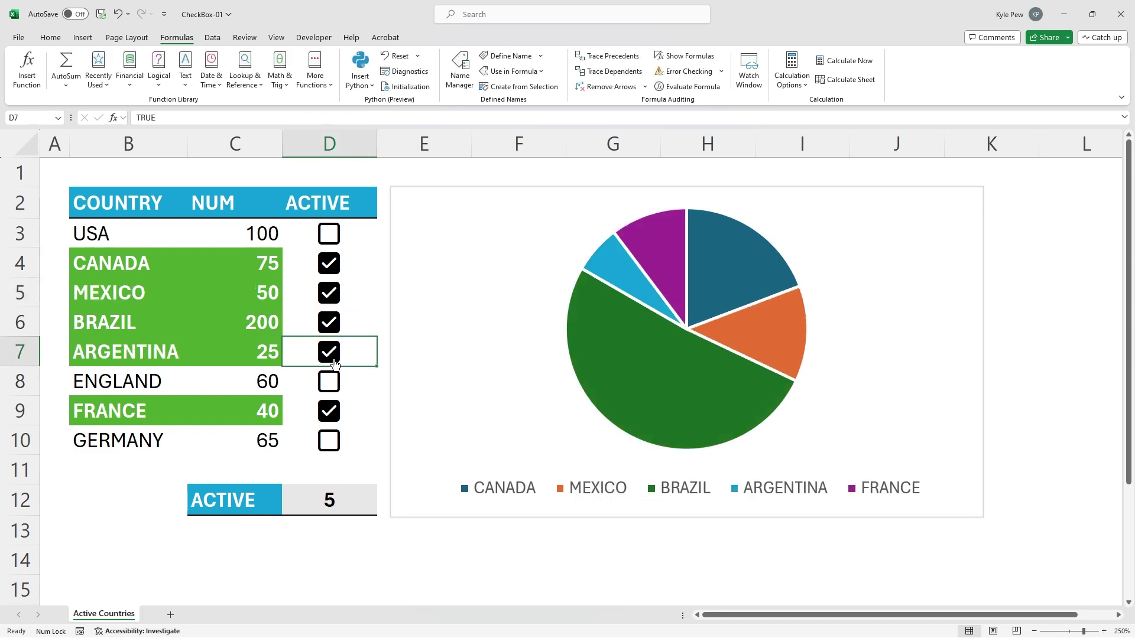
pyautogui.click(330, 266)
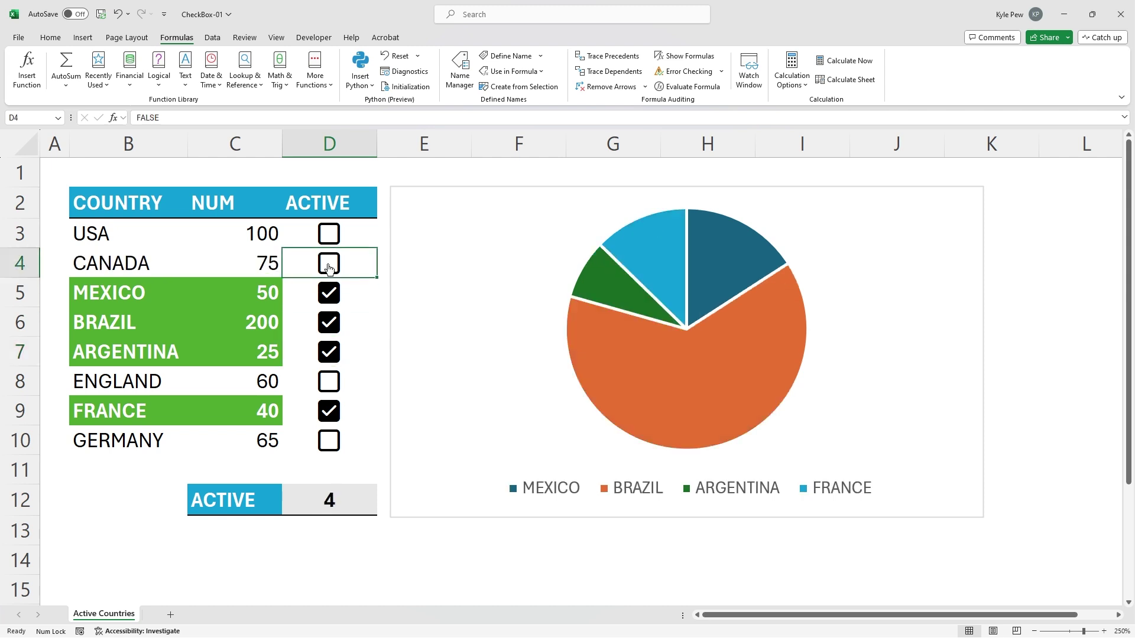